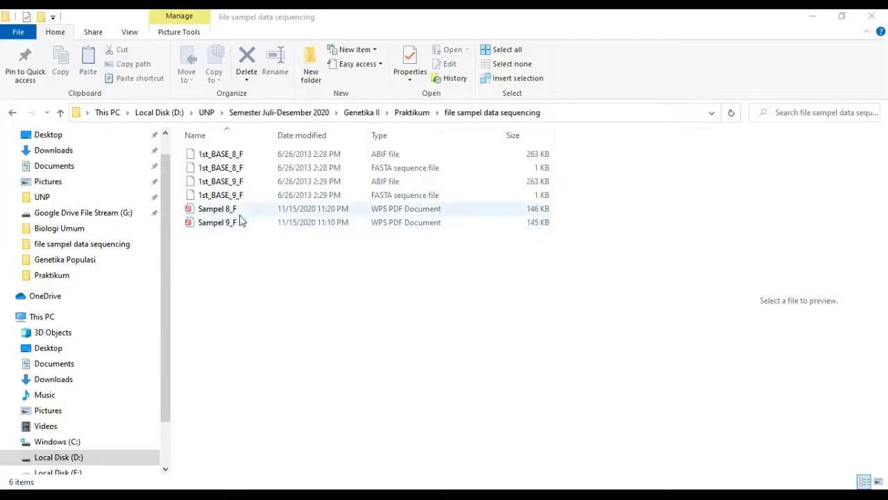
Open the 1st_BASE_8_F FASTA sequence file in Notepad
click(235, 174)
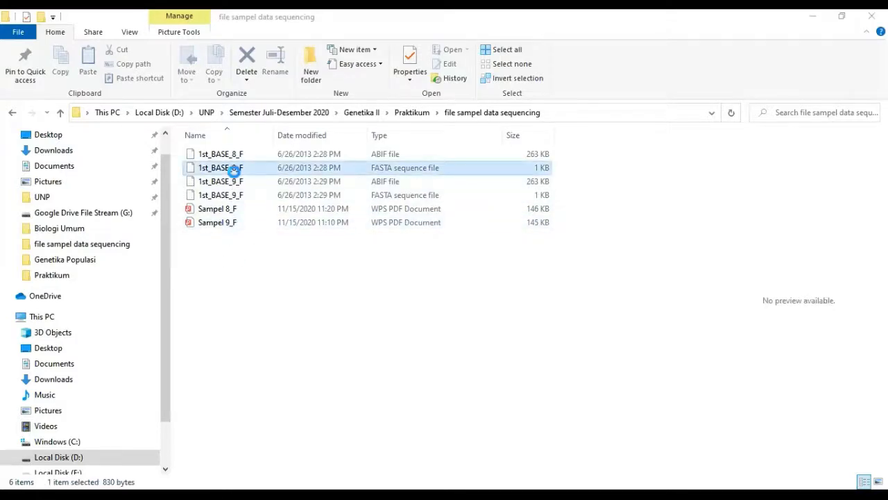
double_click(235, 172)
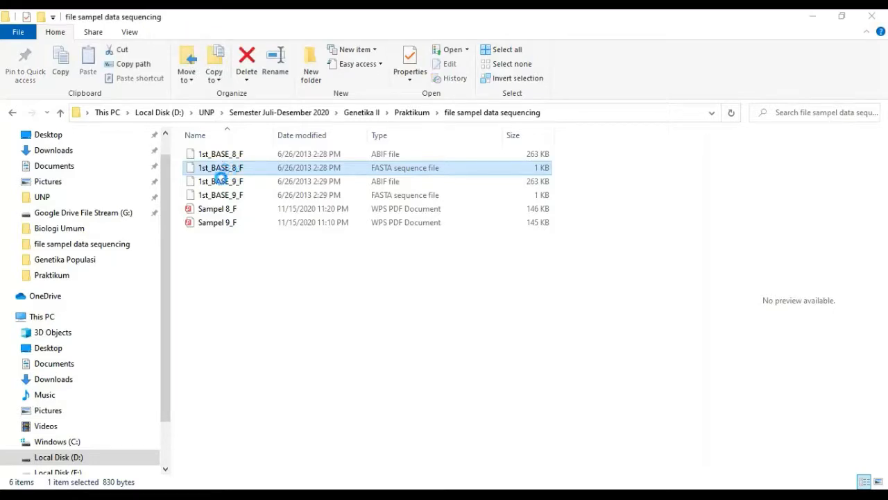
right_click(236, 173)
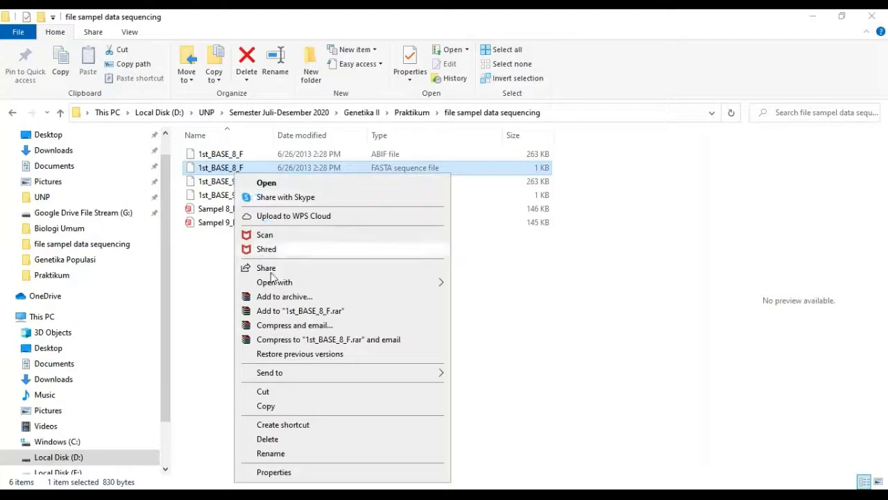
mouse_move(436, 288)
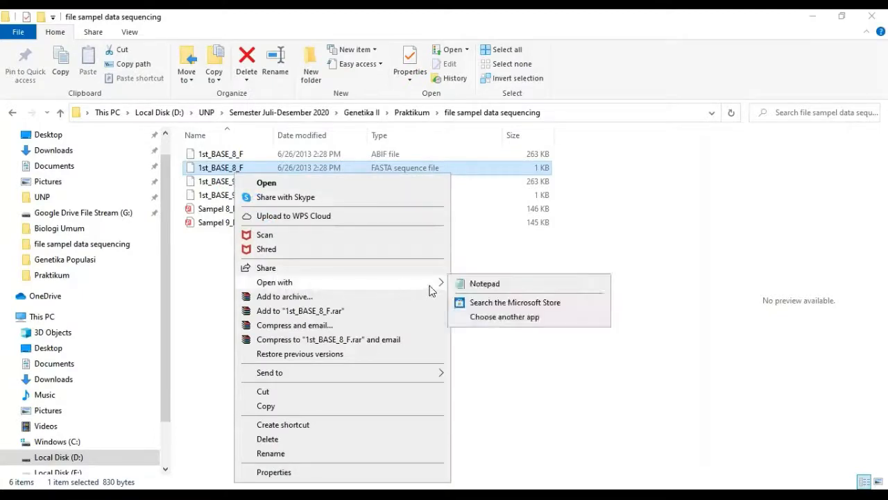
click(479, 283)
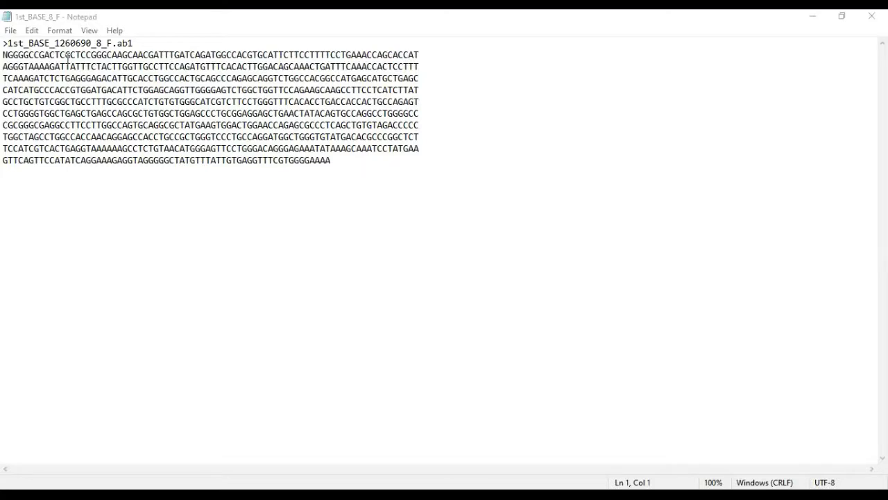
Examine the bases along the start of the first sequence line
click(8, 55)
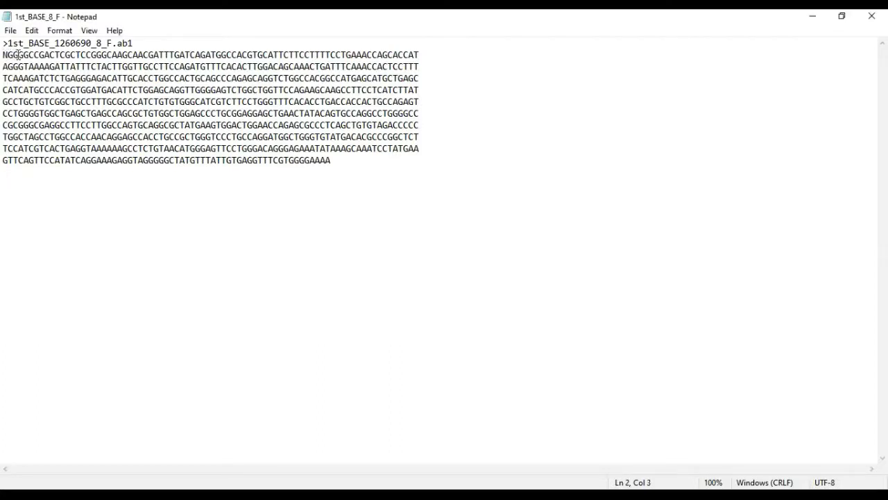
click(20, 55)
click(32, 55)
click(39, 56)
click(45, 55)
click(50, 56)
click(61, 56)
click(70, 56)
click(90, 56)
click(109, 56)
click(117, 55)
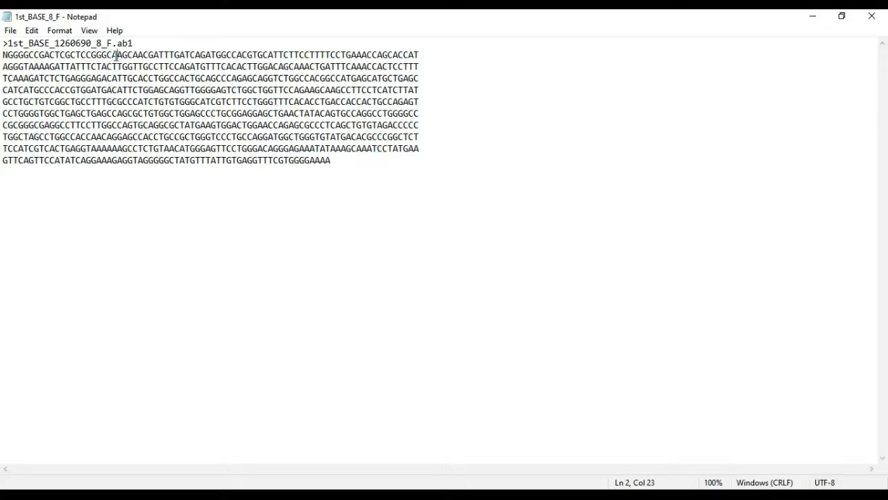
click(124, 55)
click(155, 54)
Select the sequence from the TTTGATC after CAACGA on the first line through the TTATTG on the last line, and copy it
drag(159, 54, 244, 161)
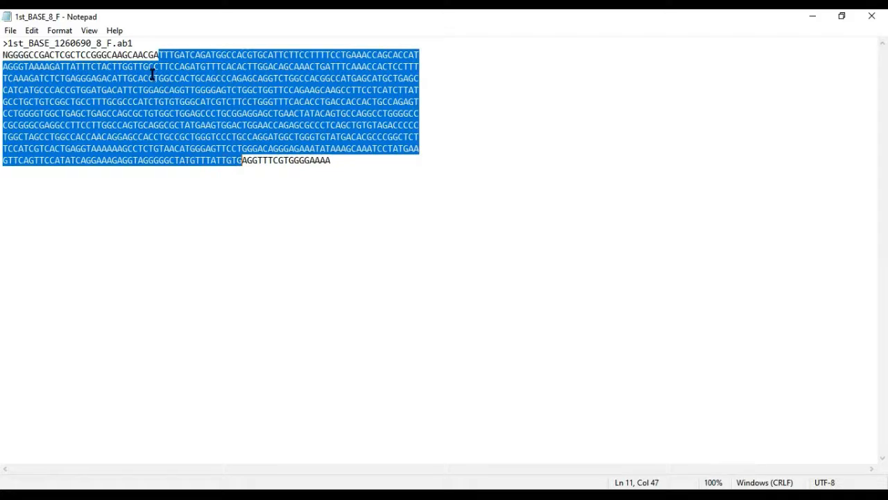
drag(159, 54, 226, 154)
right_click(201, 61)
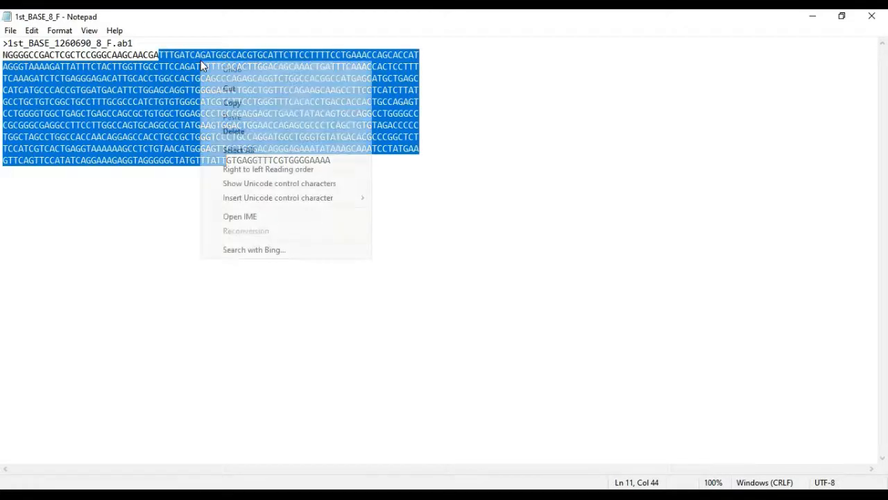
click(230, 104)
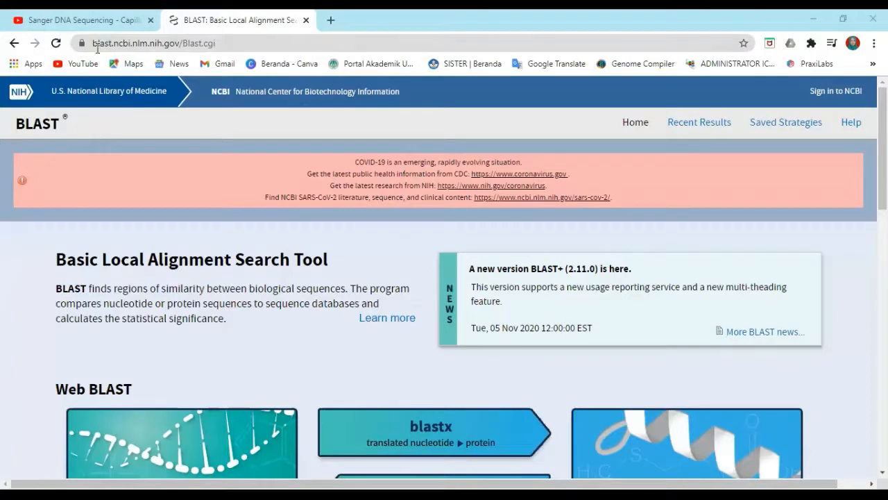
Open Nucleotide BLAST from the BLAST home page
scroll(290, 214, down, 1)
scroll(290, 214, down, 2)
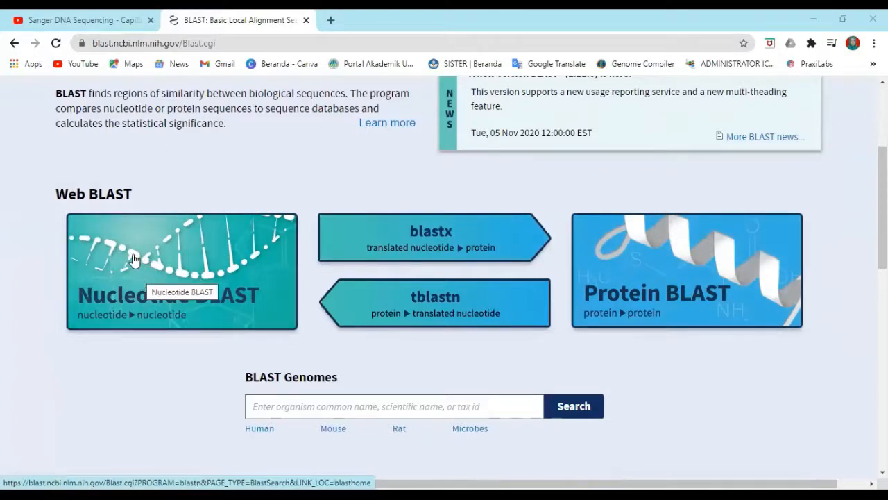
click(215, 246)
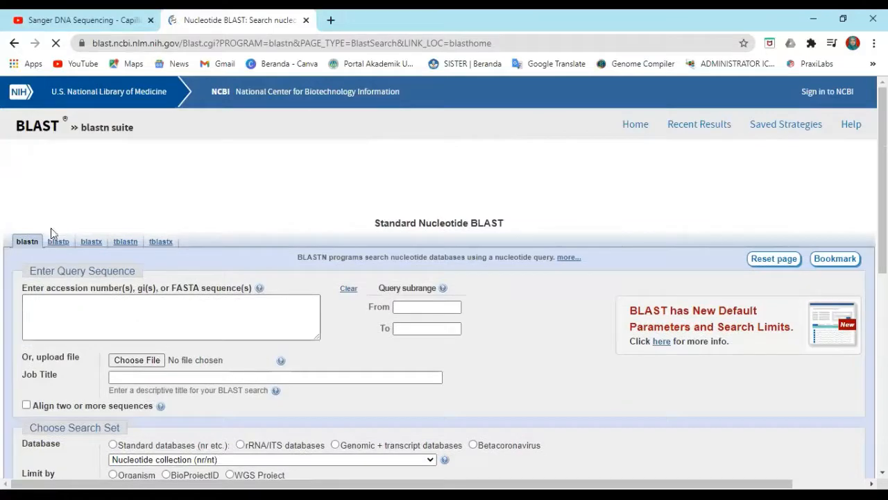
Paste the copied sequence into the query sequence box
right_click(50, 231)
click(32, 316)
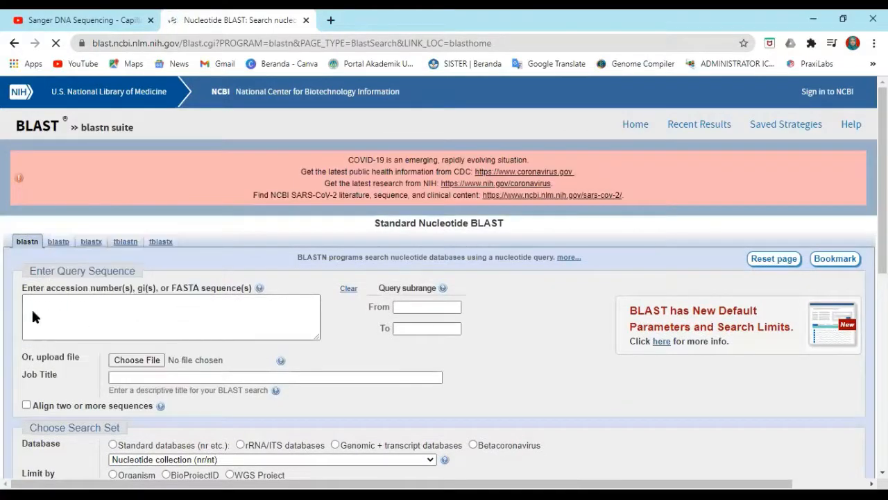
click(31, 309)
right_click(30, 300)
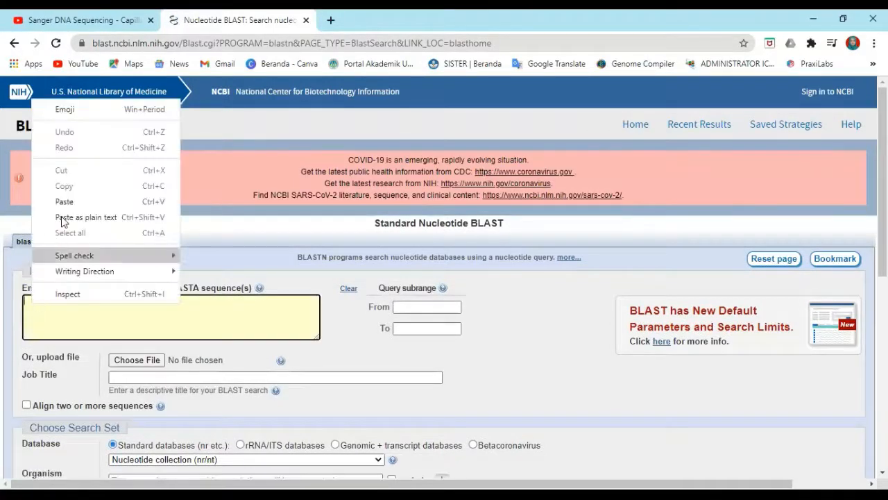
click(63, 202)
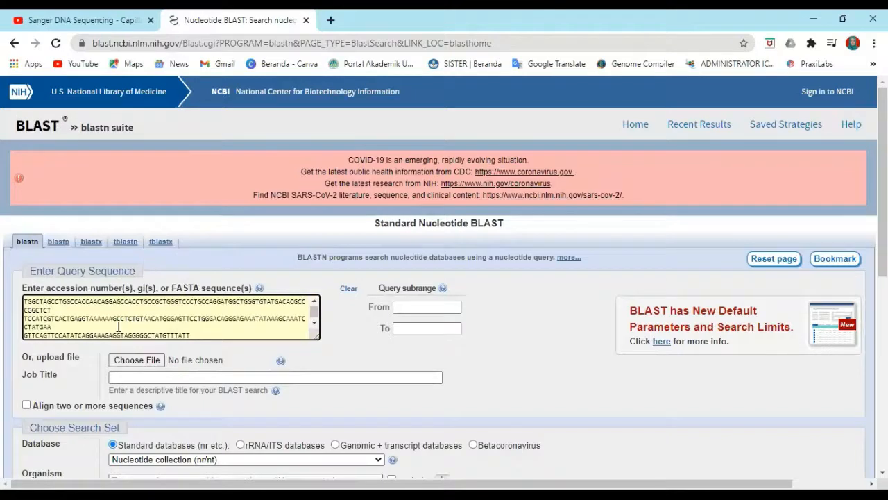
Set the job title to sampel 8_F and submit the BLAST search with the default settings
click(147, 376)
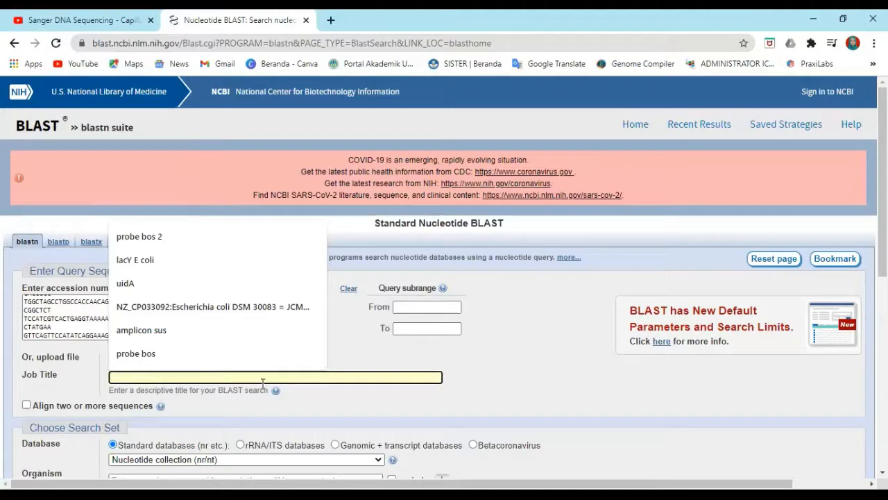
text(sampel 8_F)
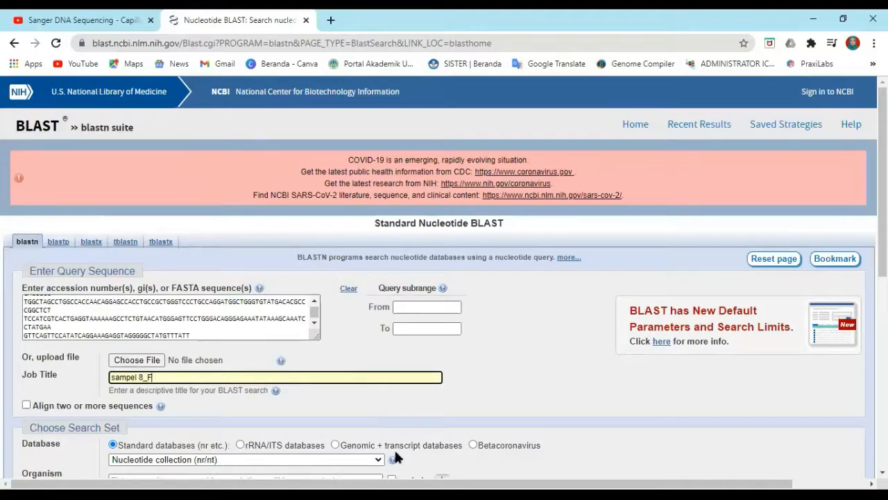
scroll(339, 343, down, 2)
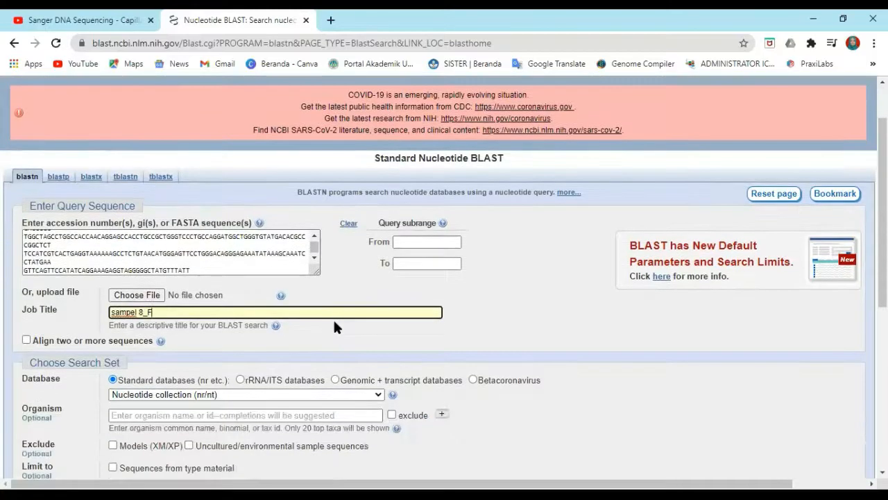
scroll(226, 295, down, 1)
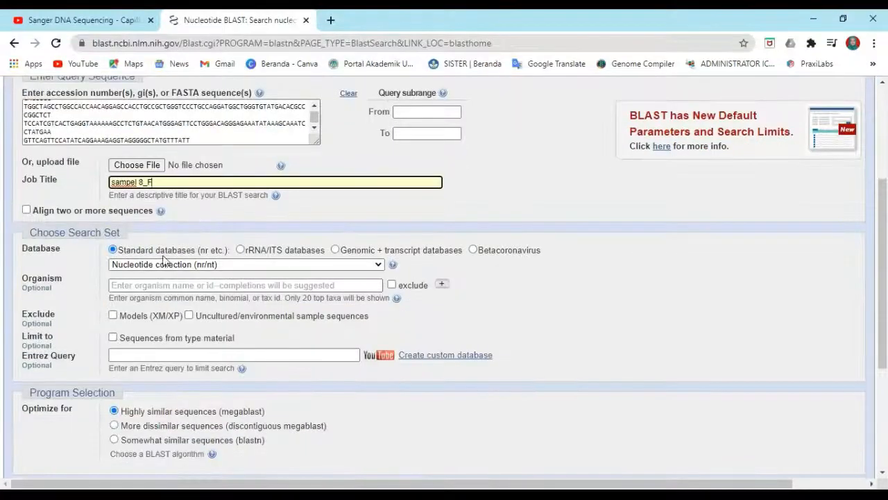
scroll(164, 254, down, 1)
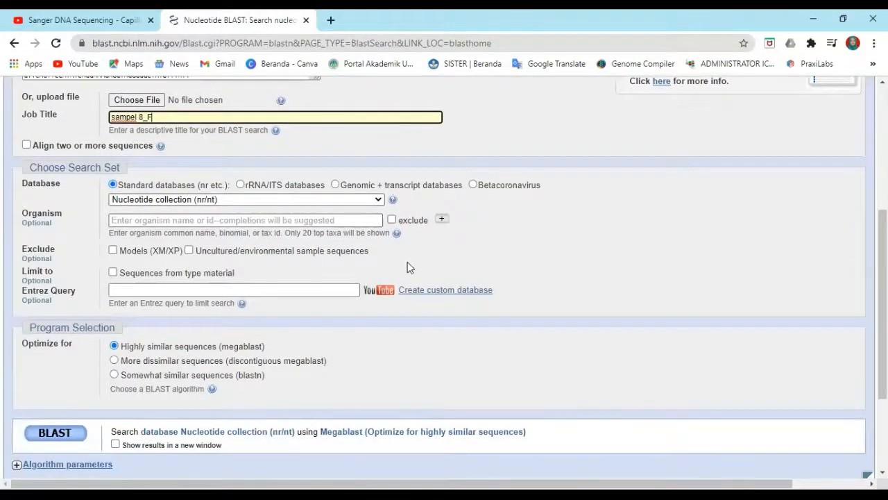
scroll(402, 262, down, 1)
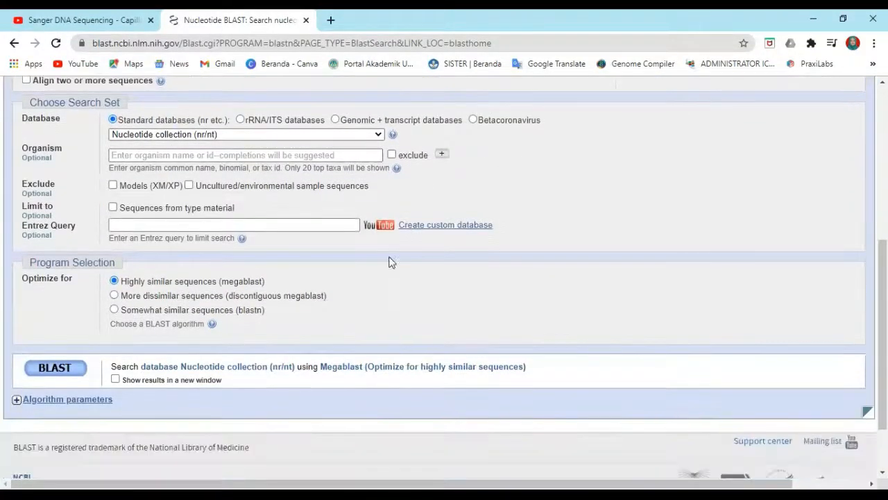
click(57, 369)
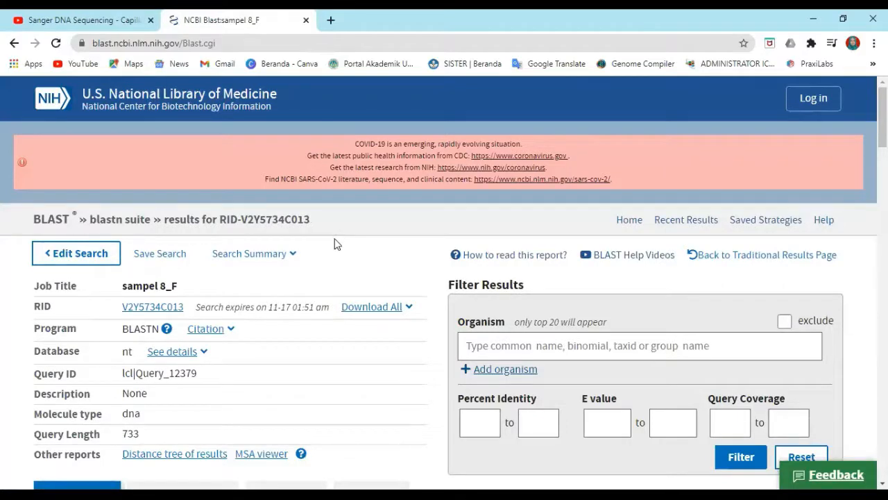
Review the list of sequences producing significant alignments and the graphic summary
scroll(334, 245, down, 2)
scroll(334, 245, down, 1)
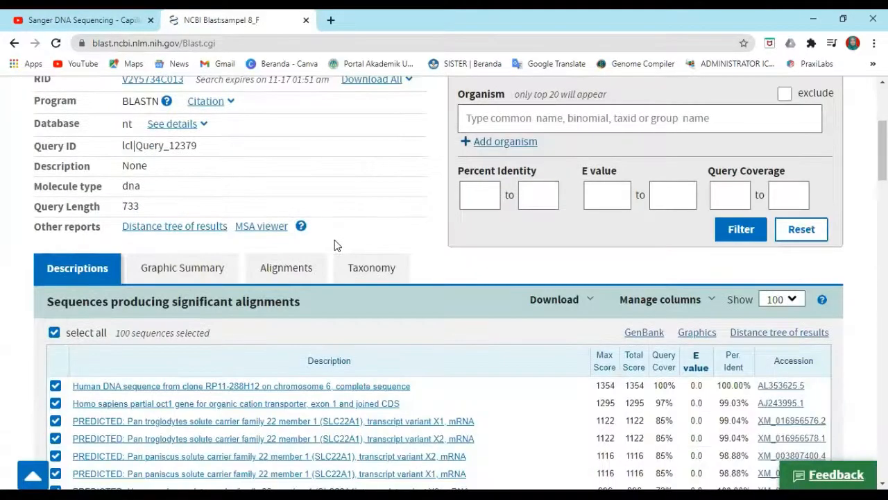
scroll(466, 194, down, 1)
scroll(111, 120, down, 1)
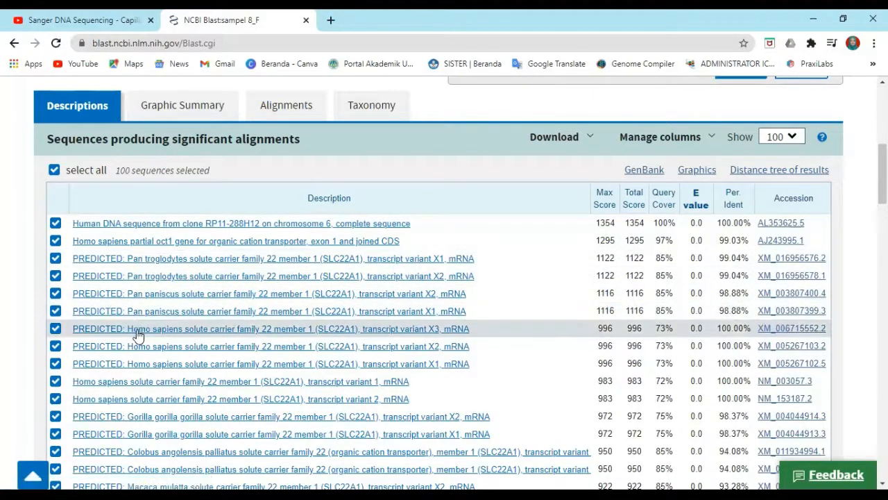
scroll(138, 326, down, 2)
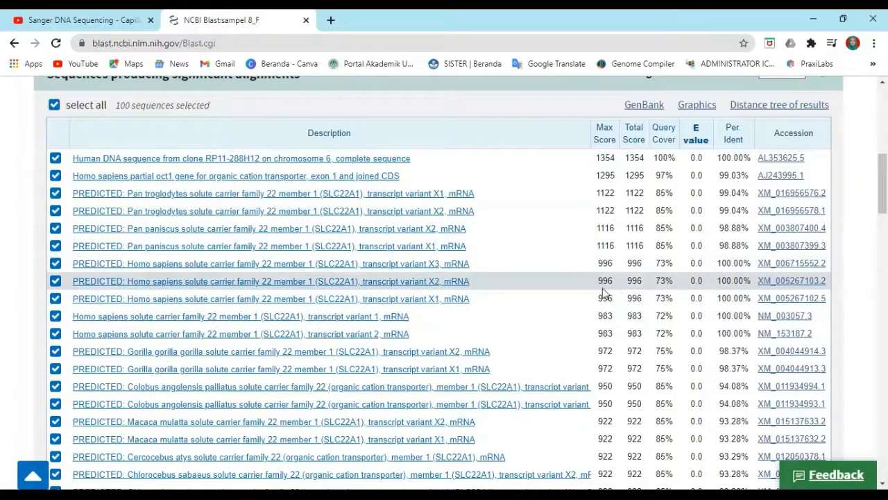
scroll(229, 182, up, 1)
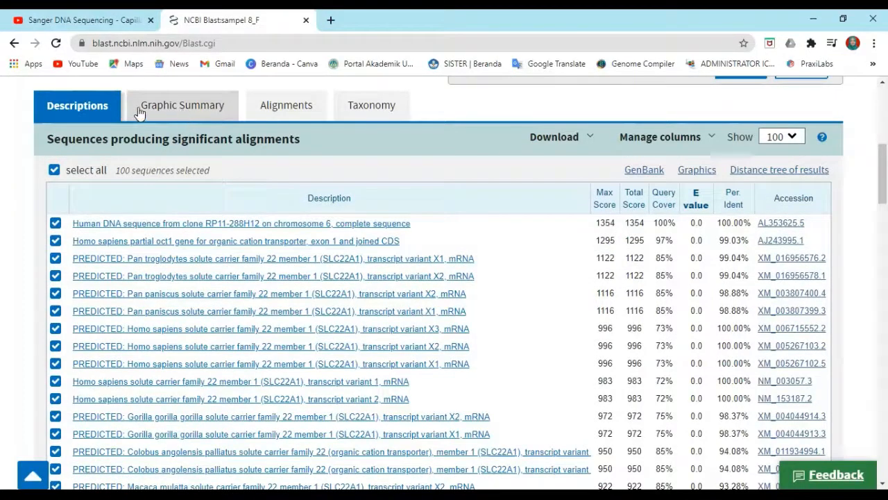
click(229, 111)
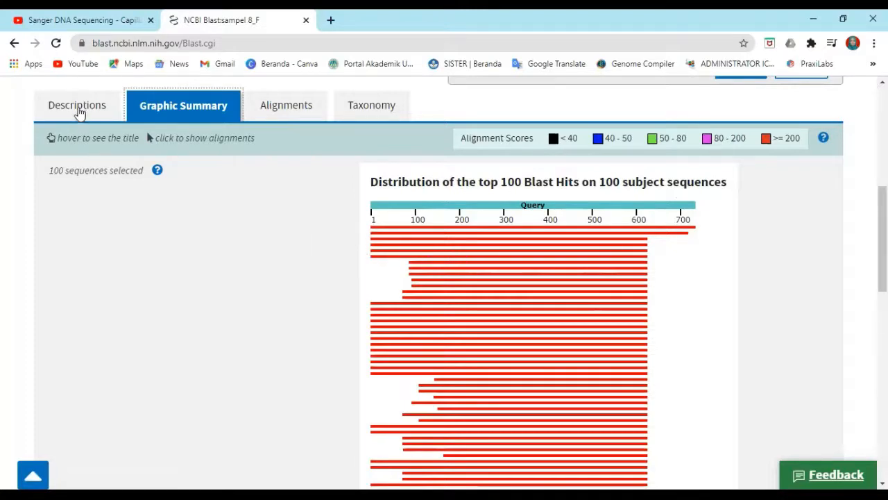
click(79, 110)
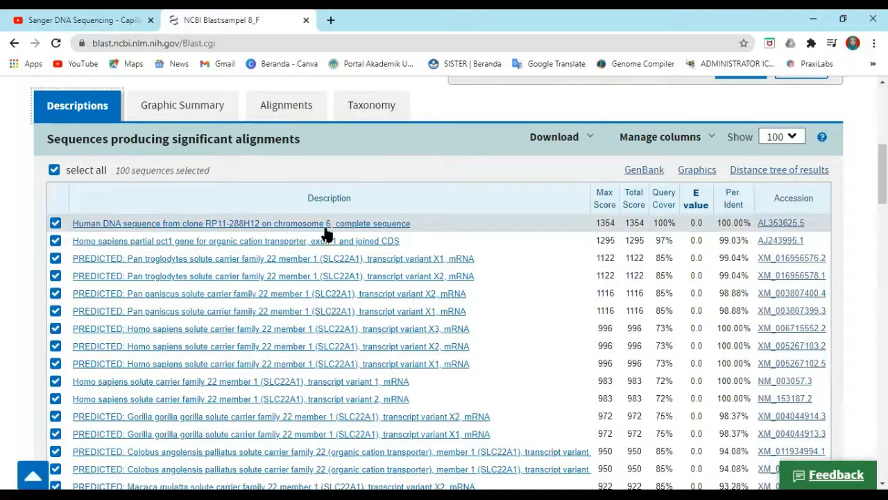
Scroll through the Graphic Summary distribution of the top 100 BLAST hits
click(183, 106)
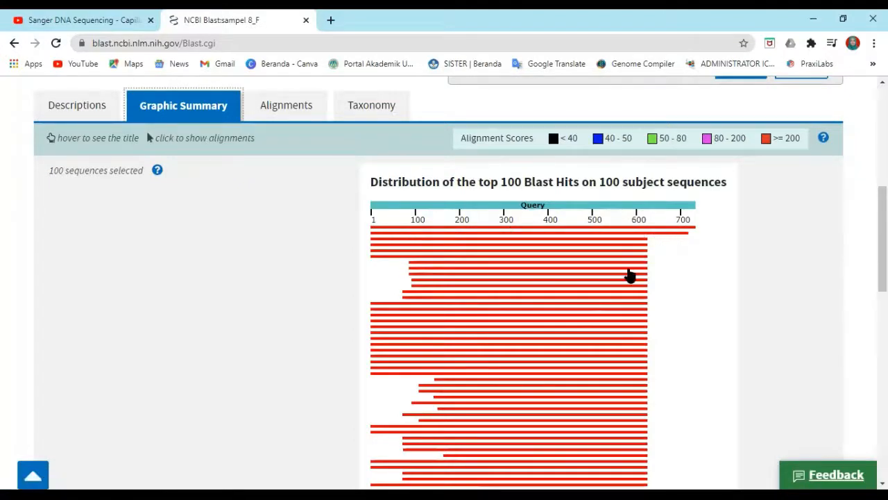
scroll(625, 299, down, 1)
scroll(623, 308, down, 5)
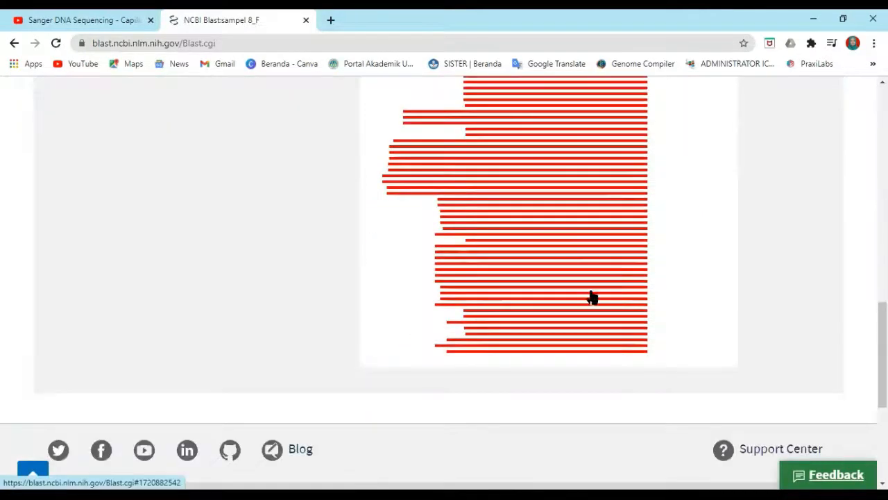
scroll(604, 248, up, 2)
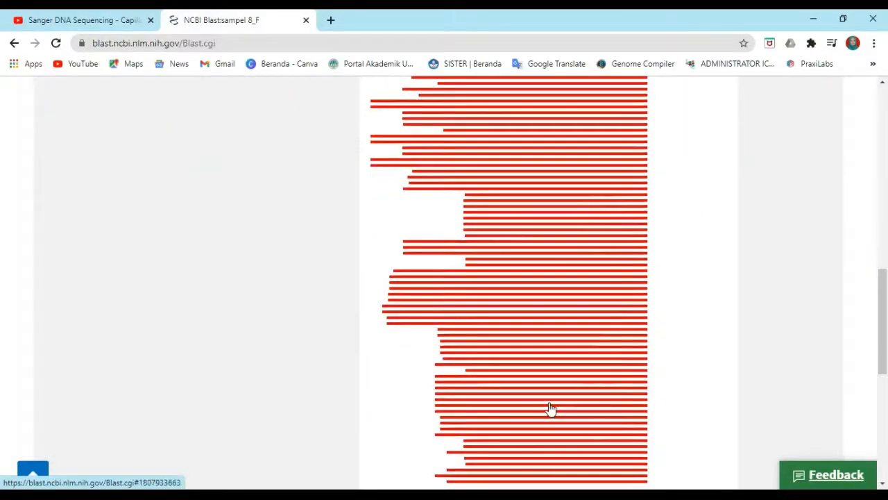
scroll(554, 417, down, 1)
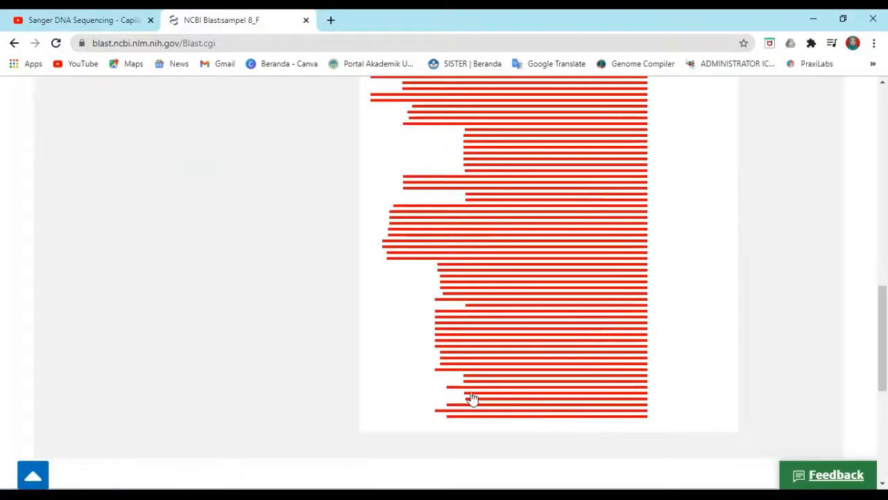
scroll(486, 360, up, 3)
scroll(521, 333, up, 2)
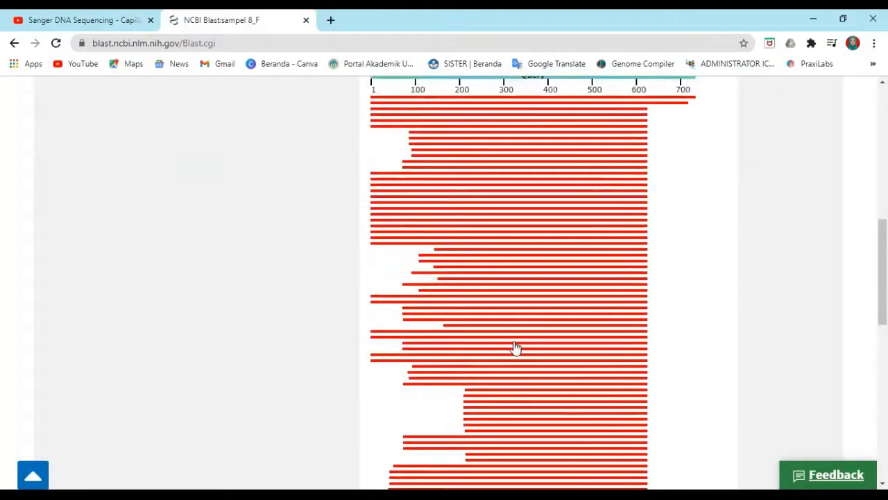
scroll(426, 416, down, 3)
scroll(402, 425, down, 1)
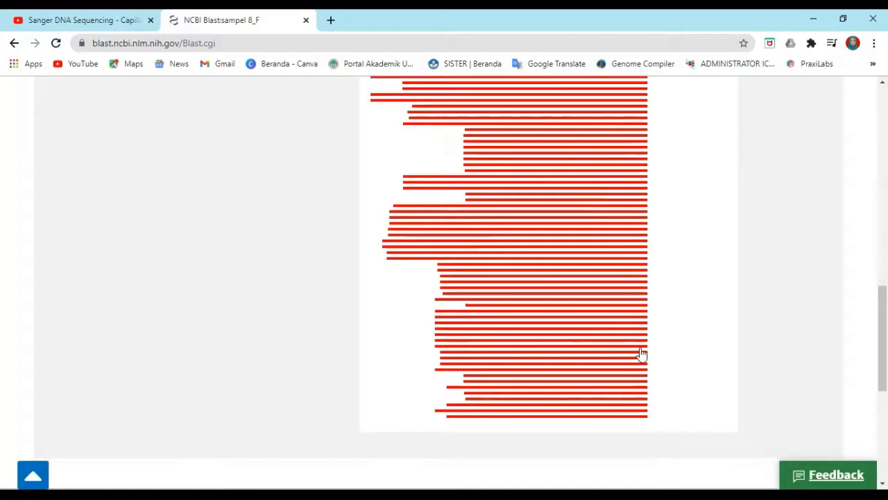
scroll(555, 293, up, 3)
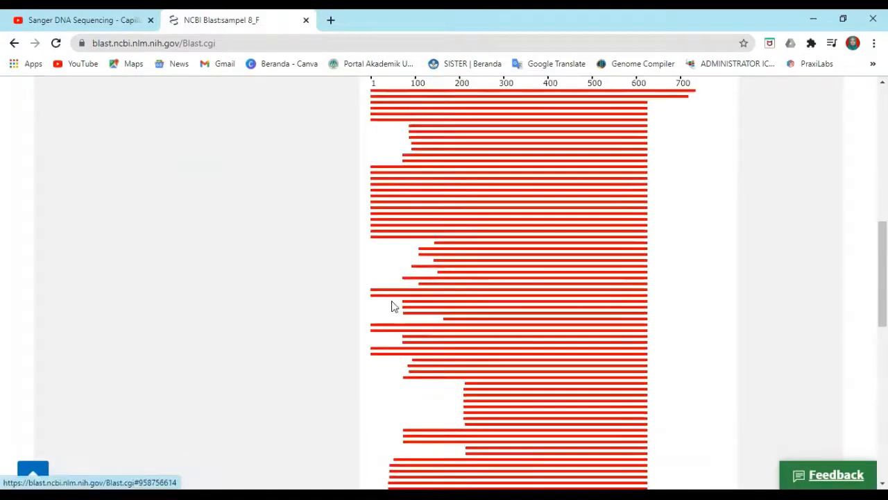
scroll(373, 294, up, 4)
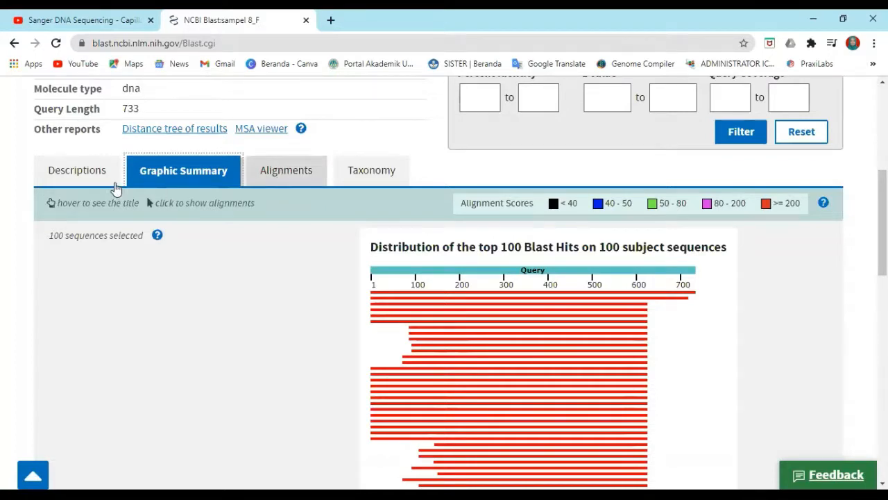
Open the Alignments view and examine the pairwise alignment of the top hit against the query
click(272, 174)
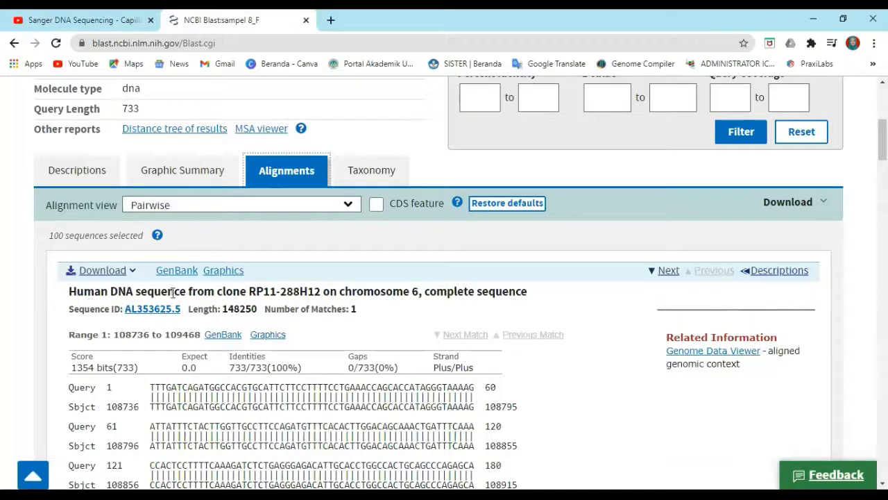
scroll(397, 335, down, 2)
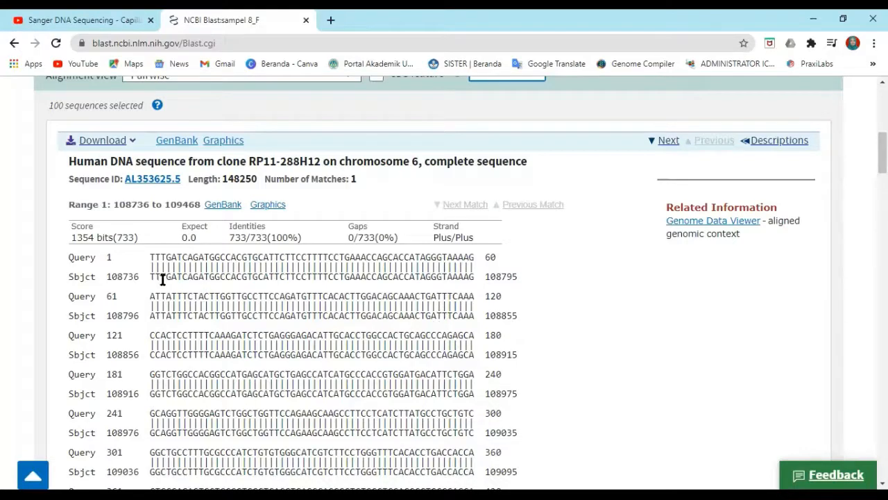
scroll(302, 279, down, 1)
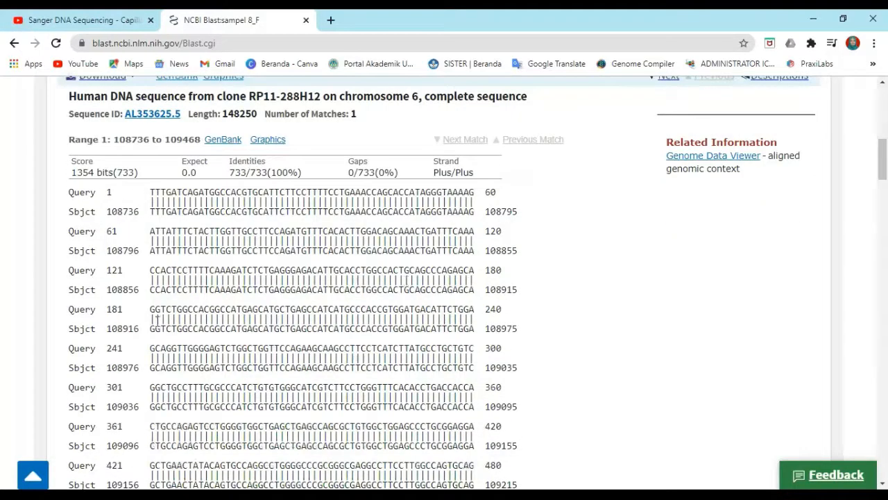
scroll(456, 319, down, 1)
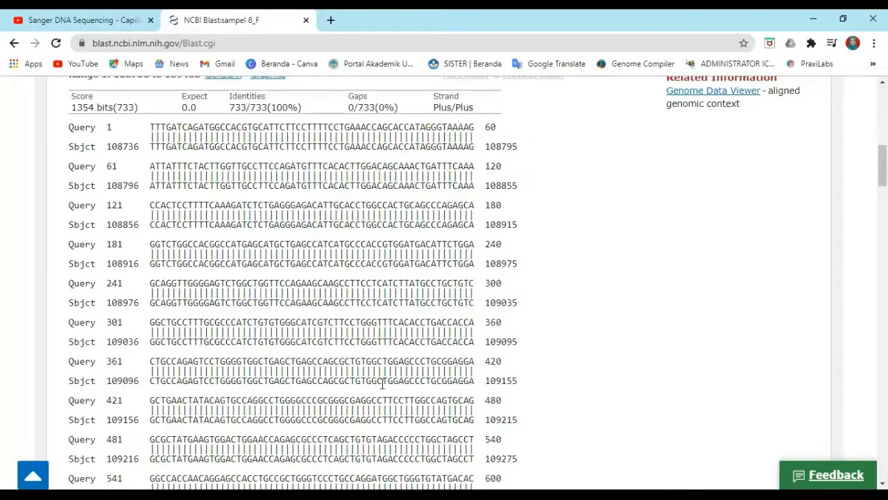
scroll(206, 384, down, 1)
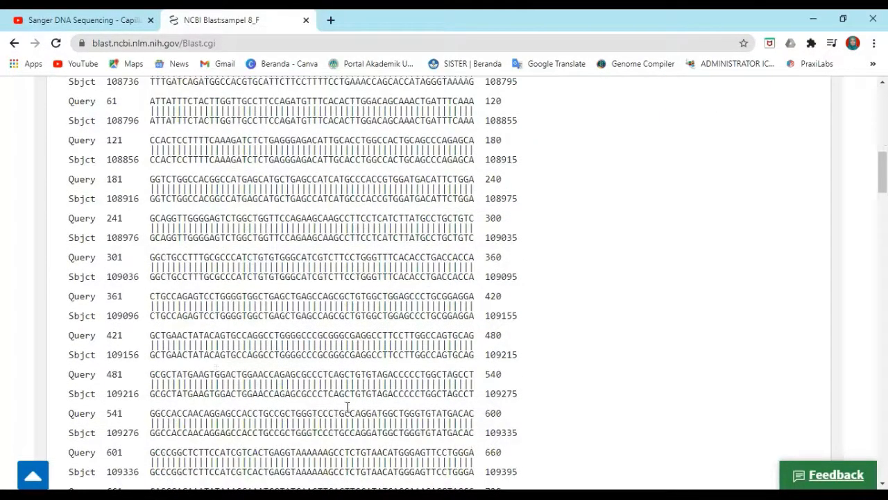
scroll(323, 422, down, 1)
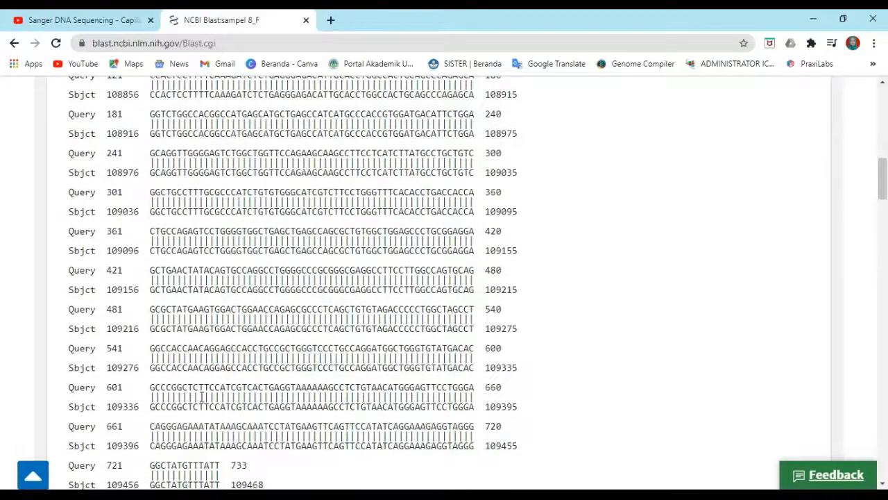
scroll(289, 394, down, 1)
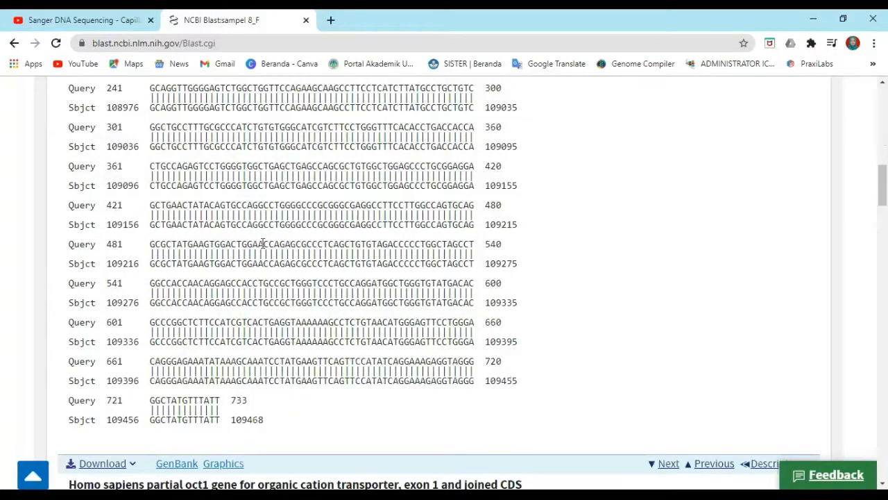
scroll(263, 243, up, 2)
scroll(258, 244, up, 2)
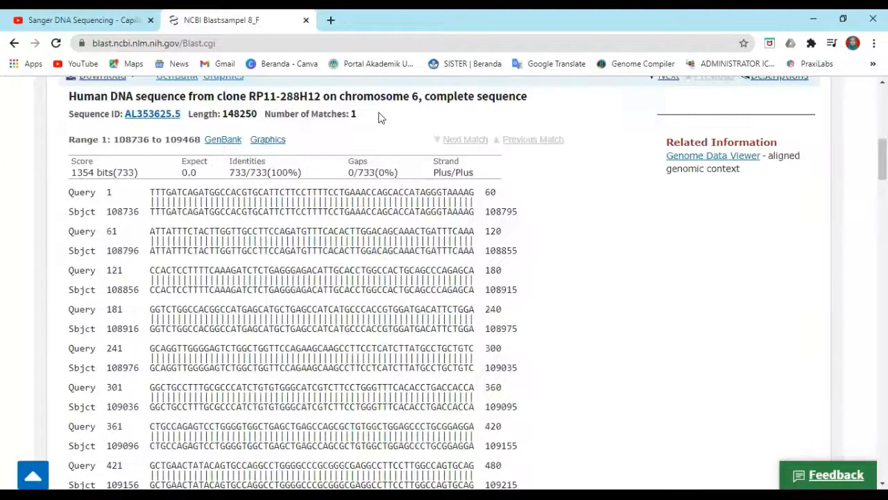
Open the top hit's sequence ID AL353625.5 in a new tab and switch to it
right_click(149, 119)
click(167, 125)
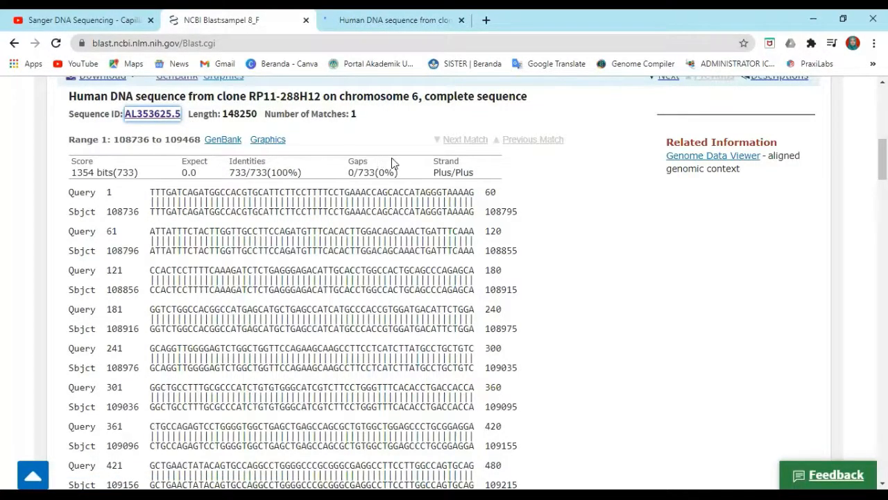
scroll(393, 158, up, 1)
scroll(370, 27, up, 1)
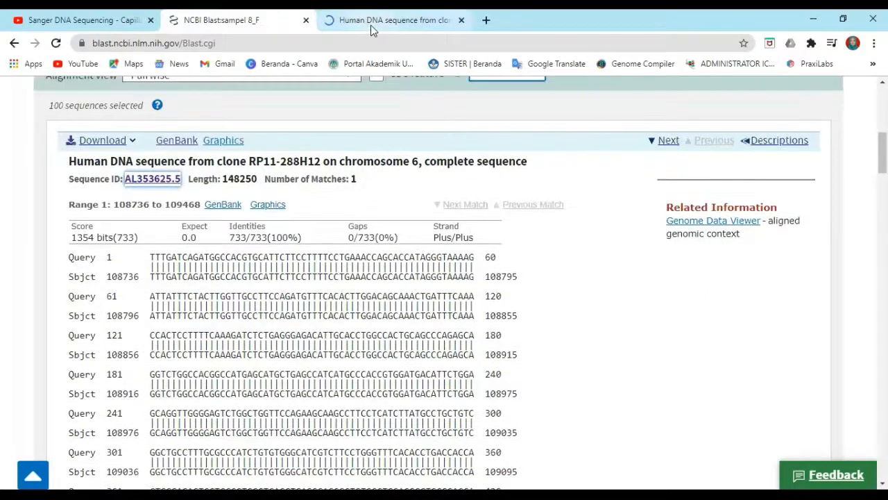
key(ctrl+Tab)
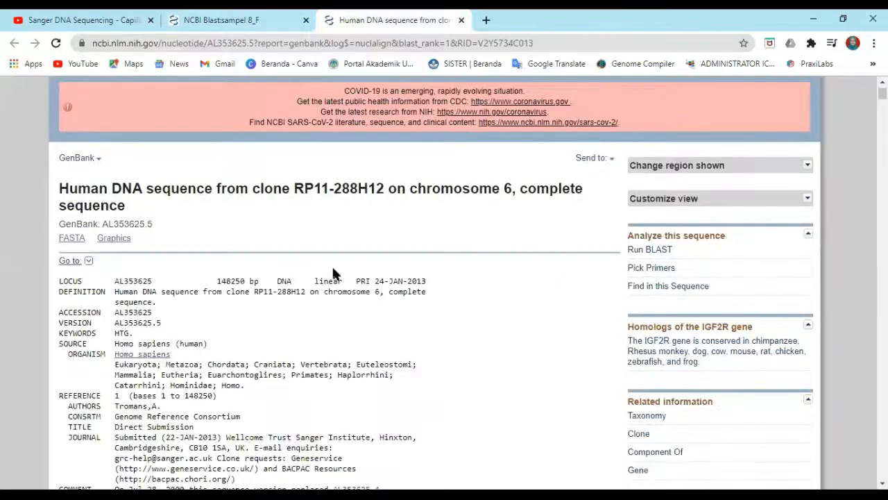
Read through the GenBank record of AL353625.5, including its source, features and origin sequence
scroll(333, 271, down, 1)
scroll(333, 273, down, 3)
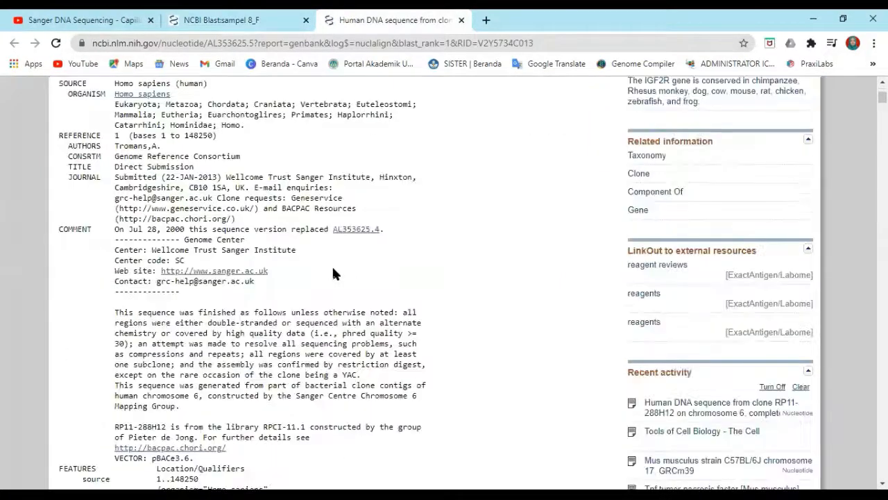
scroll(333, 273, down, 3)
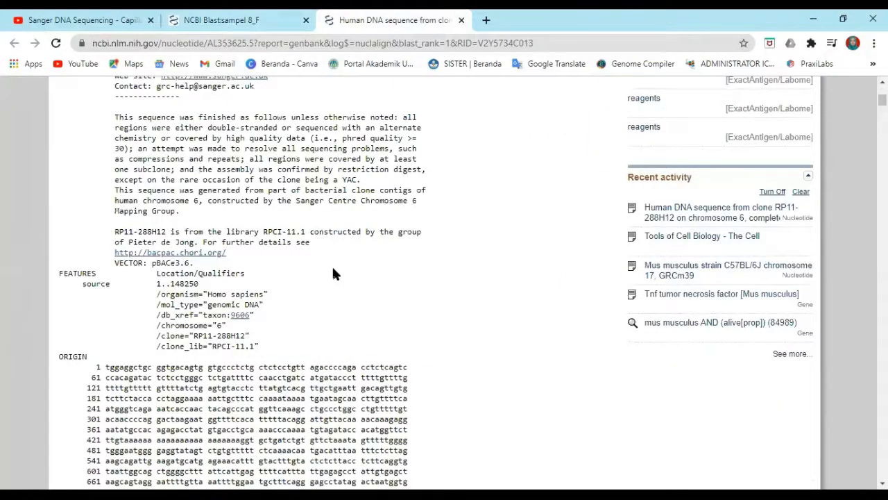
scroll(332, 270, down, 1)
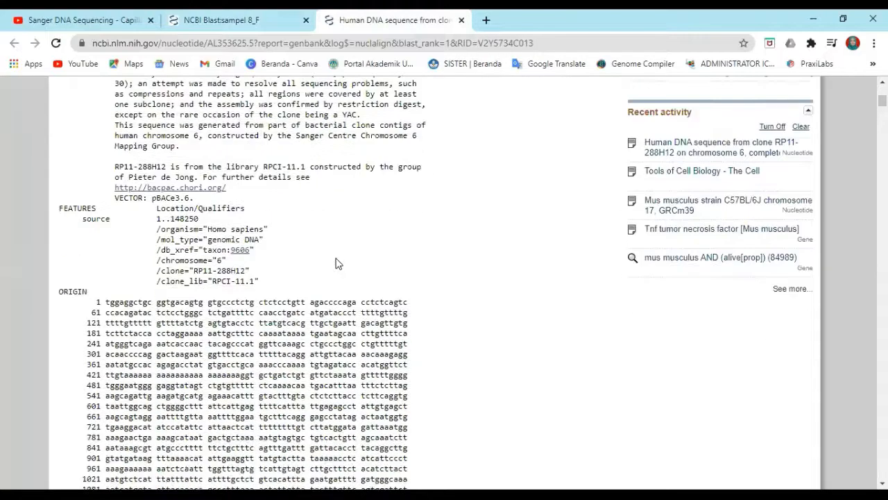
scroll(338, 257, down, 1)
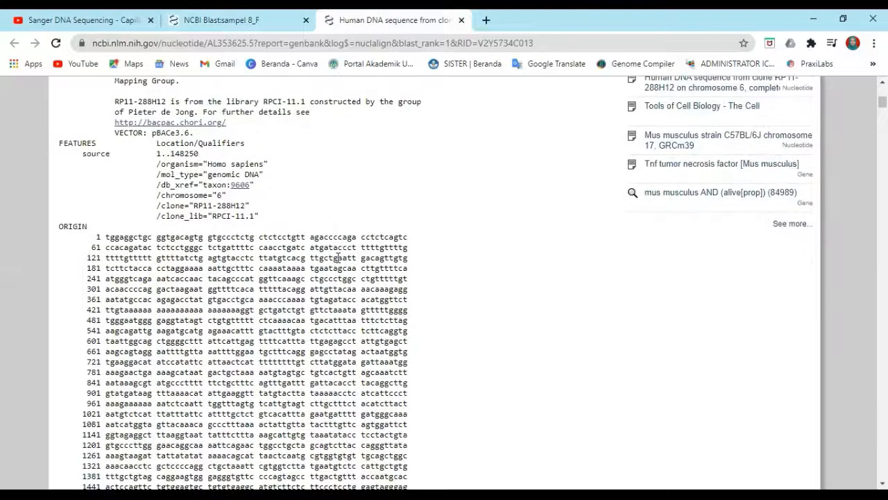
scroll(338, 257, down, 2)
scroll(339, 256, down, 6)
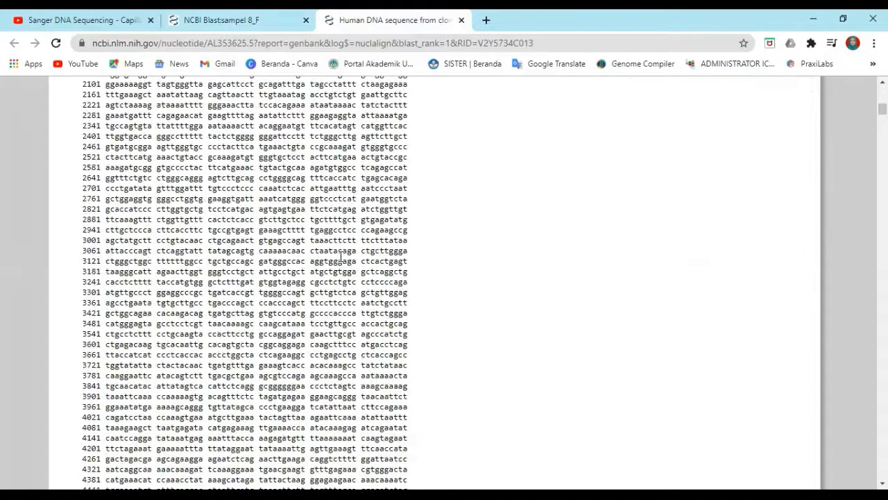
scroll(340, 257, down, 7)
scroll(341, 257, up, 19)
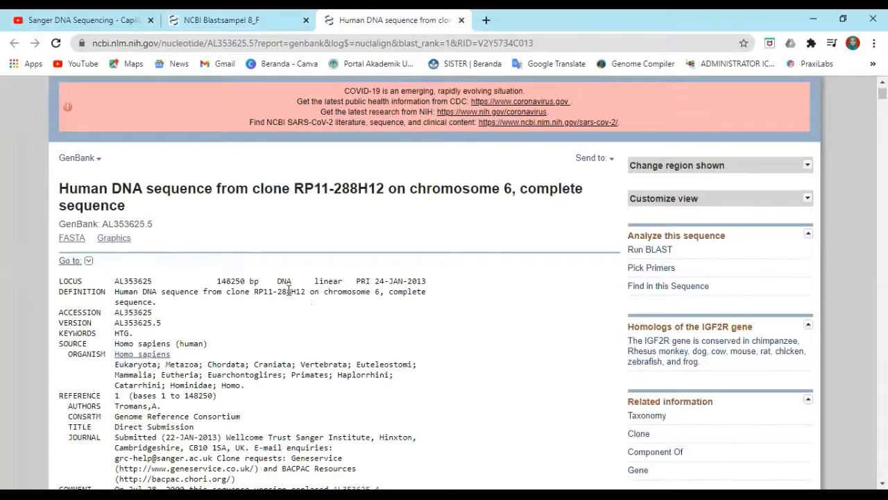
scroll(325, 294, down, 2)
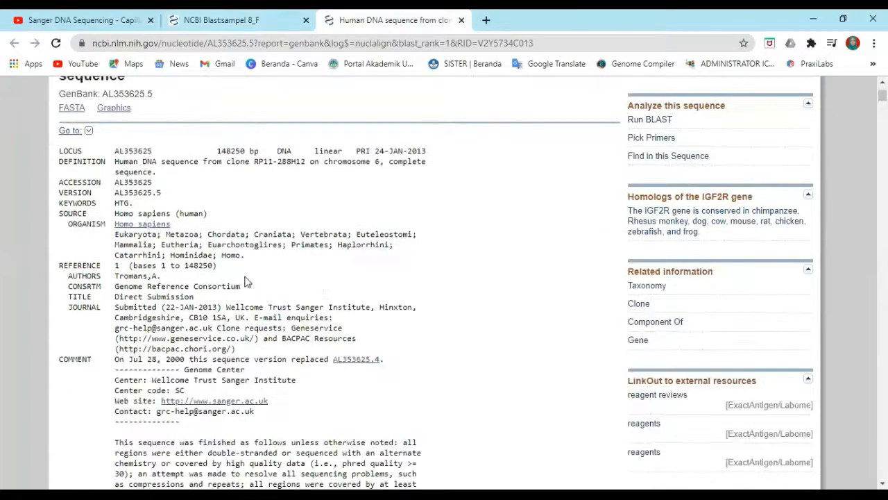
scroll(366, 275, down, 4)
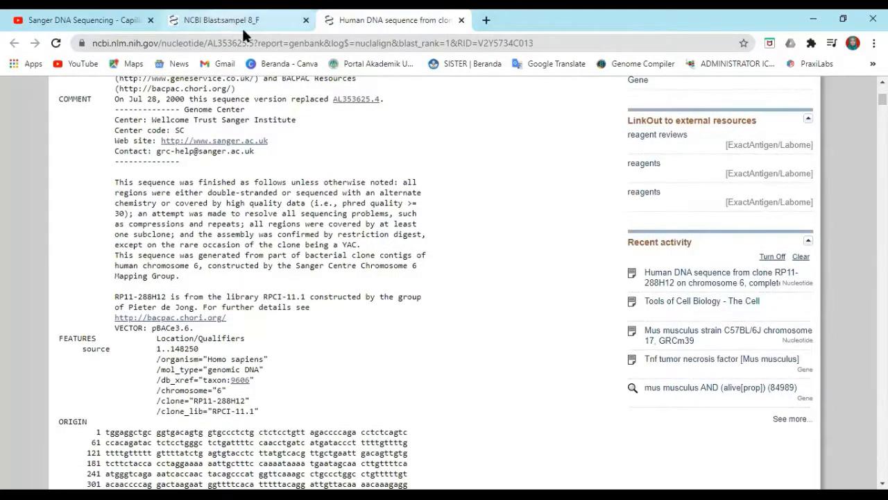
Return to the BLAST results and examine the alignment of the oct1 gene hit AJ243995.1
click(242, 25)
scroll(268, 123, up, 2)
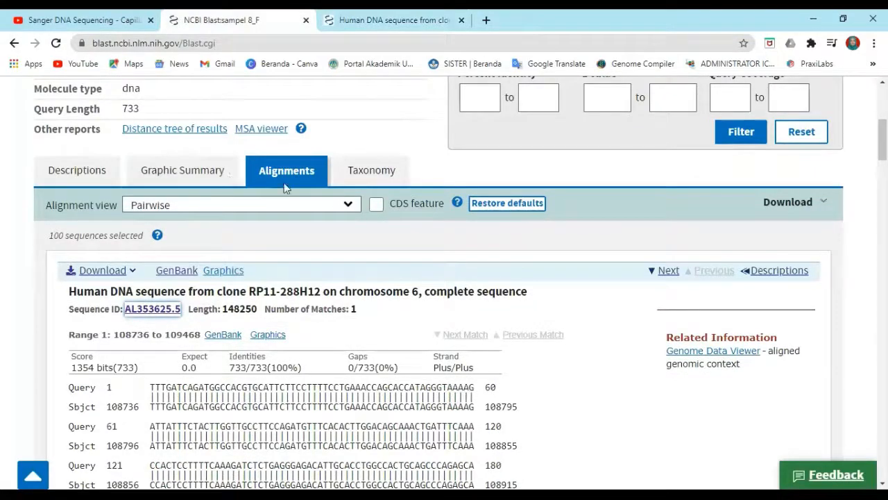
scroll(284, 191, down, 1)
scroll(284, 192, down, 4)
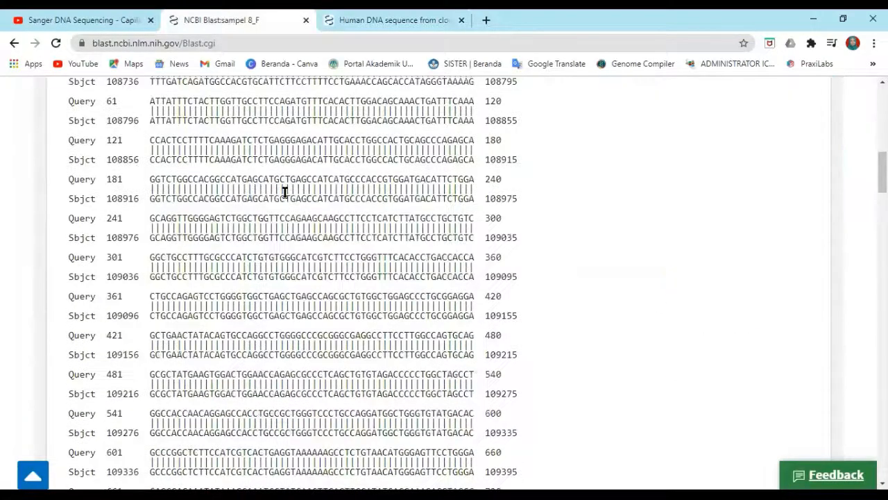
scroll(179, 170, down, 6)
scroll(179, 163, down, 1)
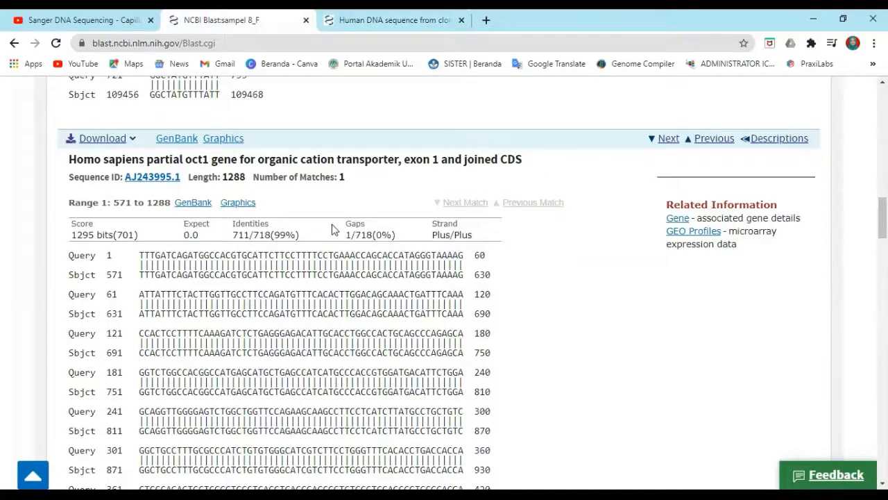
scroll(332, 233, down, 1)
scroll(313, 239, down, 1)
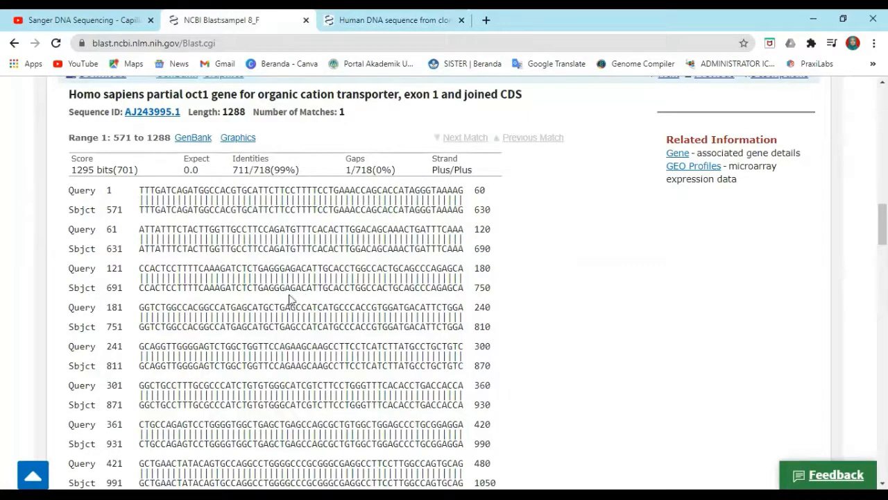
scroll(256, 292, down, 1)
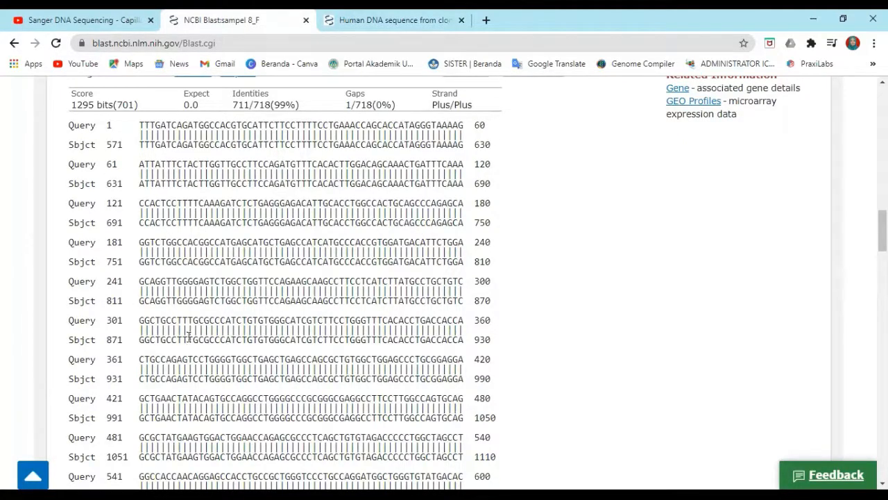
scroll(372, 342, down, 2)
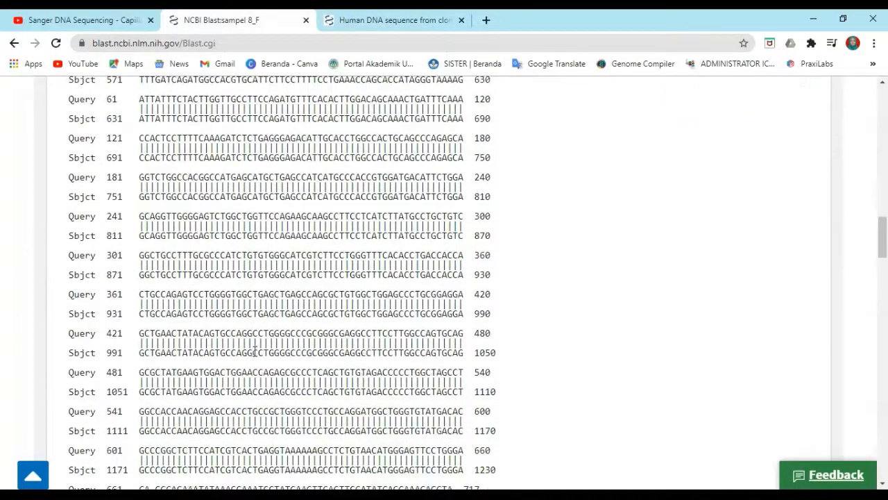
scroll(312, 340, down, 2)
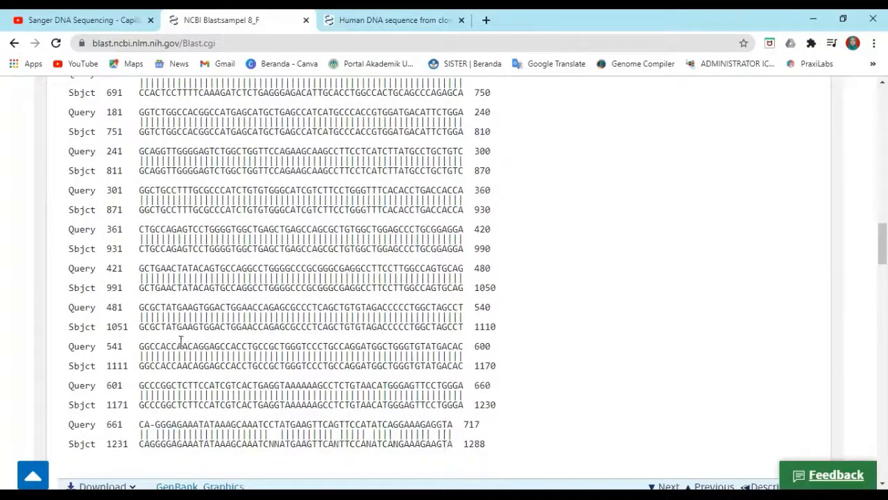
scroll(173, 342, down, 2)
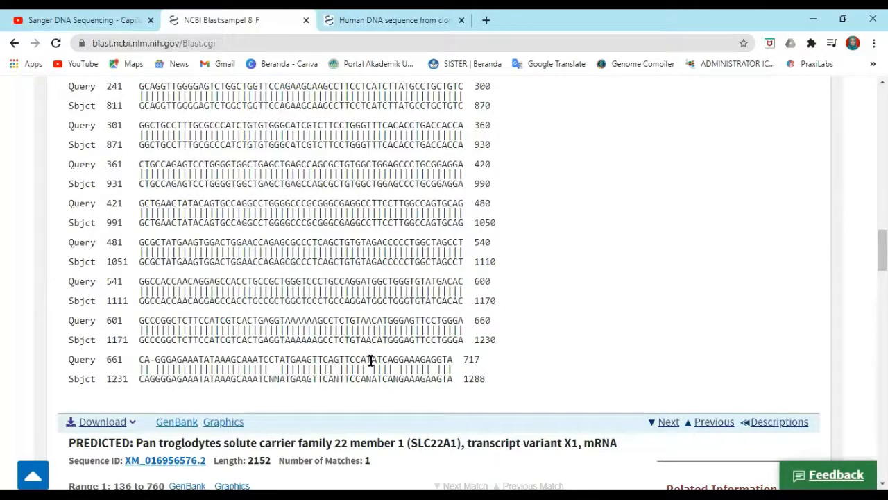
Examine the Pan troglodytes SLC22A1 hit alignment and compare it with the top two hits' alignments
scroll(463, 354, down, 5)
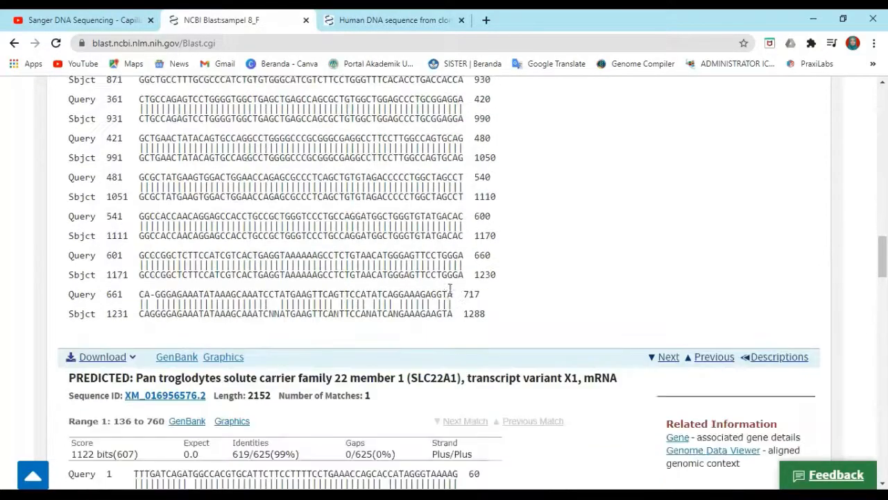
scroll(387, 201, down, 2)
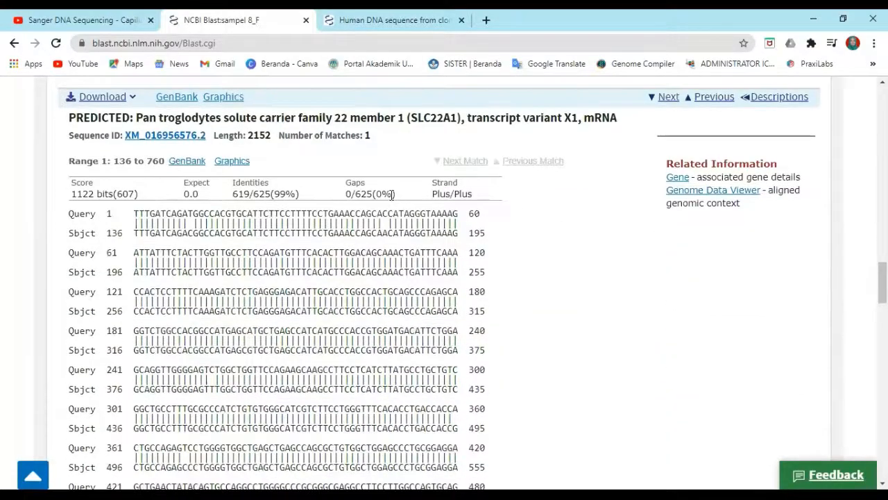
scroll(392, 195, down, 1)
scroll(396, 204, up, 3)
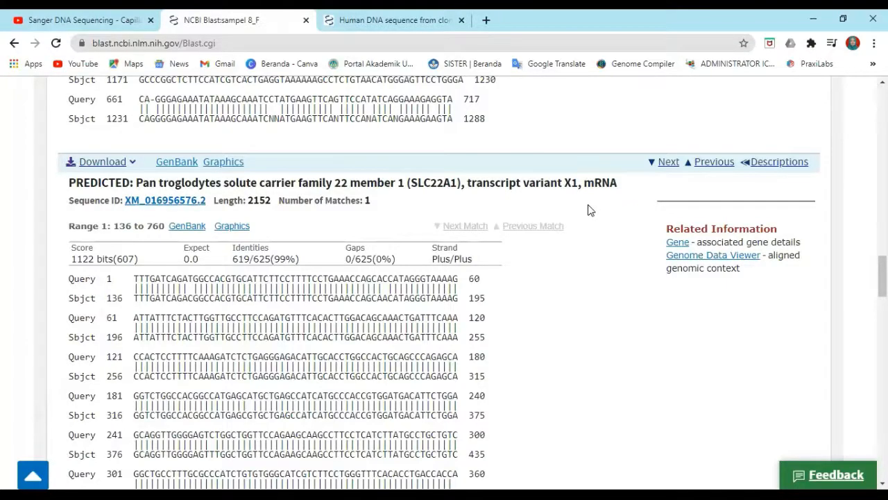
scroll(588, 211, up, 10)
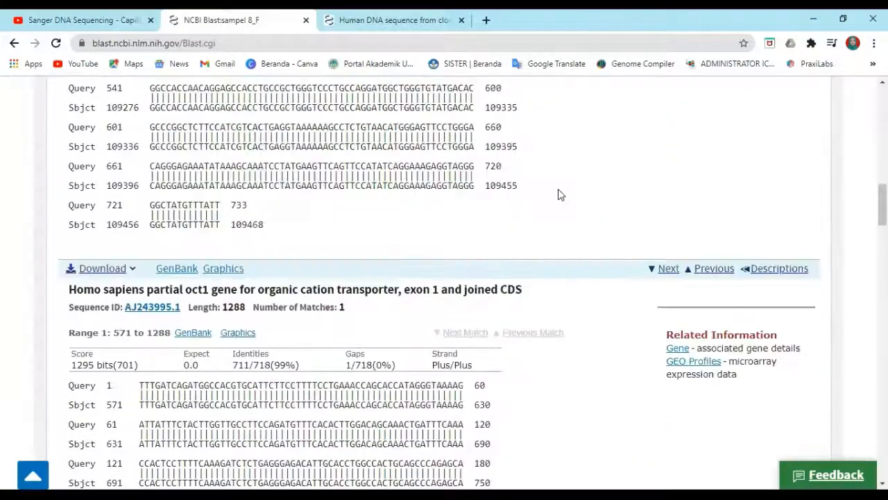
scroll(561, 195, up, 8)
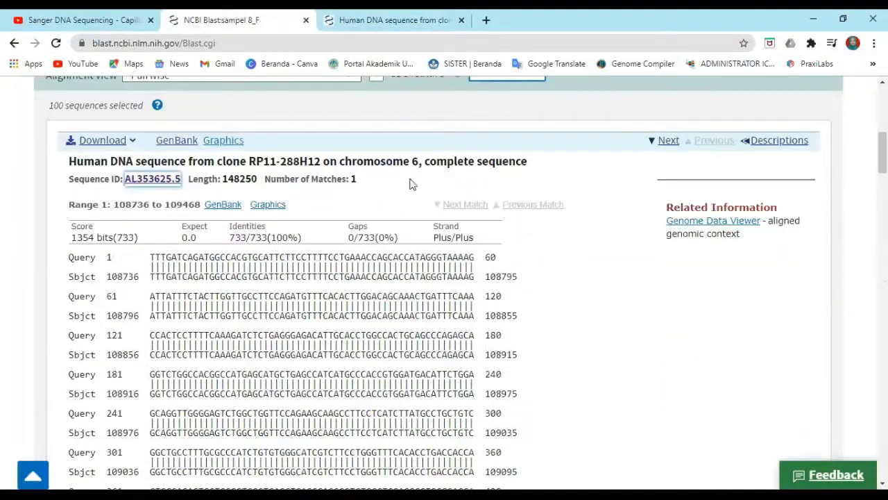
scroll(333, 256, down, 5)
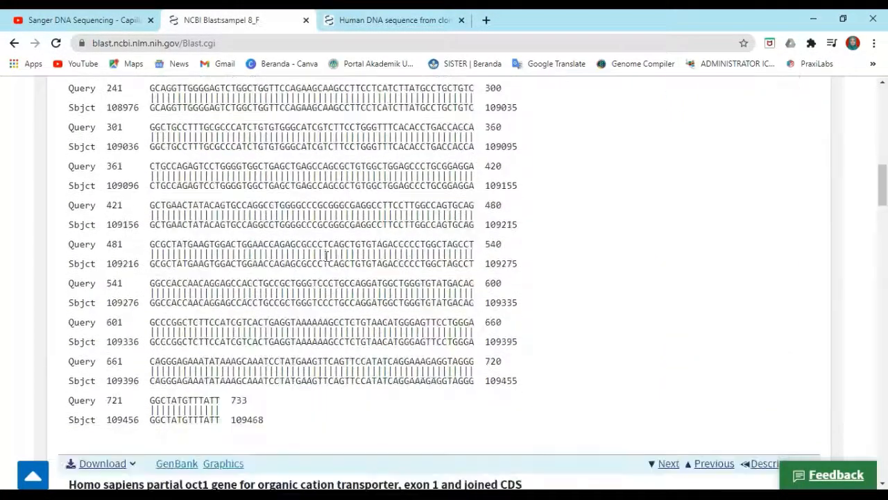
scroll(302, 229, down, 1)
scroll(301, 383, down, 4)
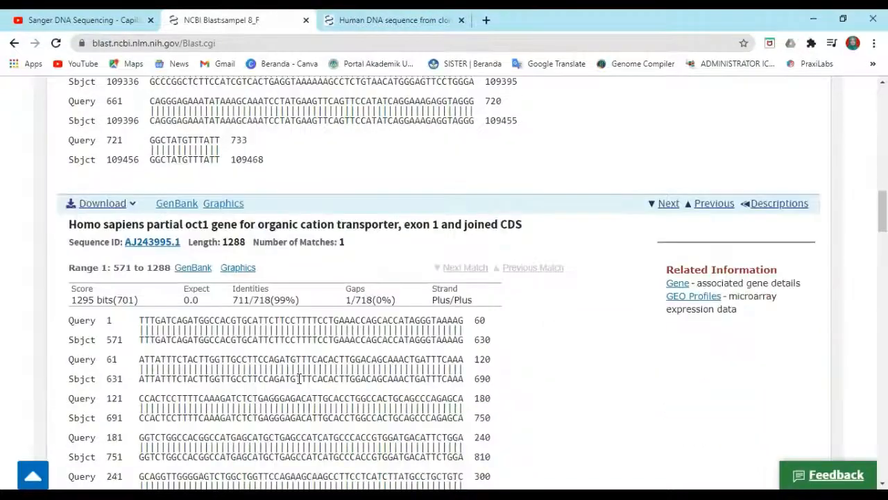
scroll(296, 375, down, 7)
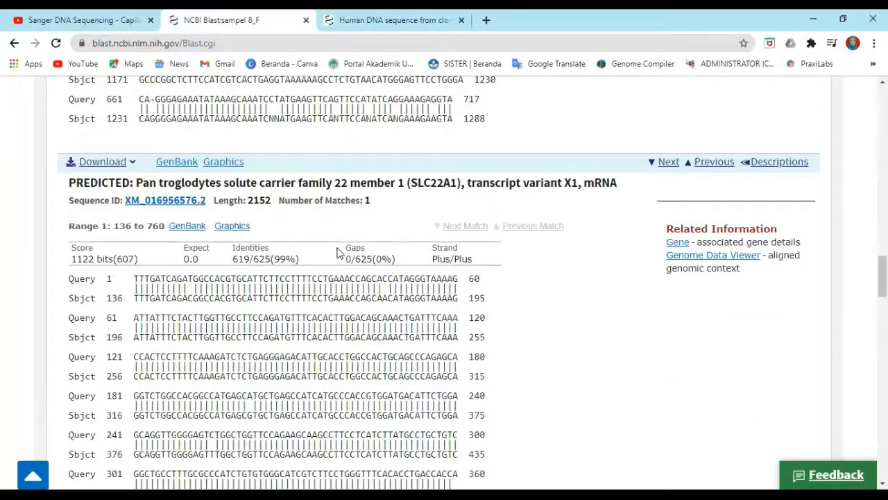
Review the Pan troglodytes and oct1 gene alignments again while moving back up through the alignment results
scroll(334, 243, down, 1)
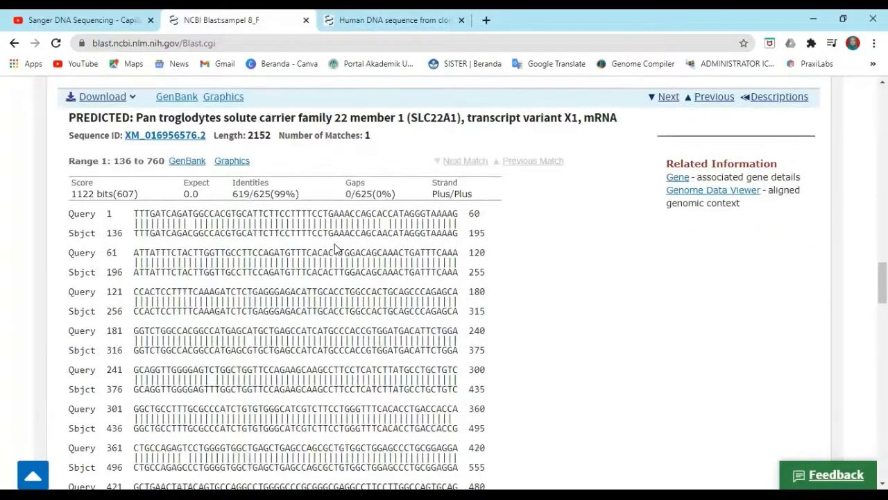
scroll(335, 244, down, 2)
scroll(335, 244, up, 2)
scroll(266, 113, up, 3)
scroll(280, 120, up, 8)
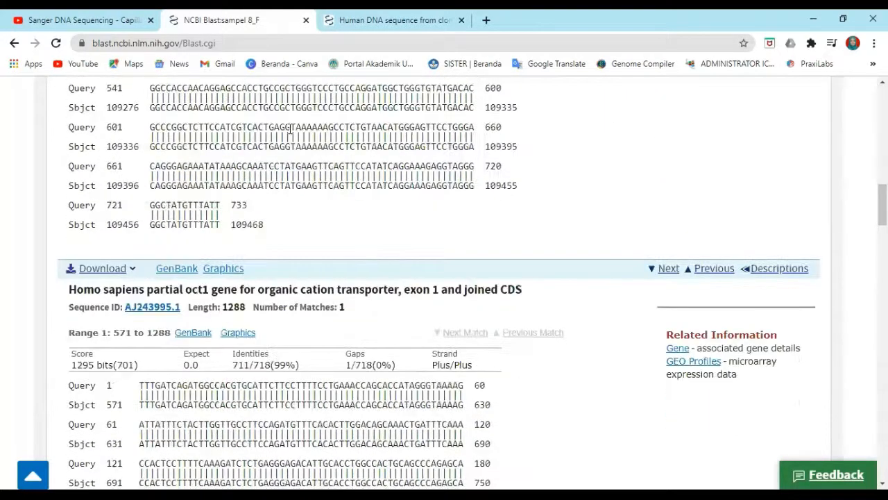
scroll(290, 129, up, 8)
scroll(306, 94, up, 3)
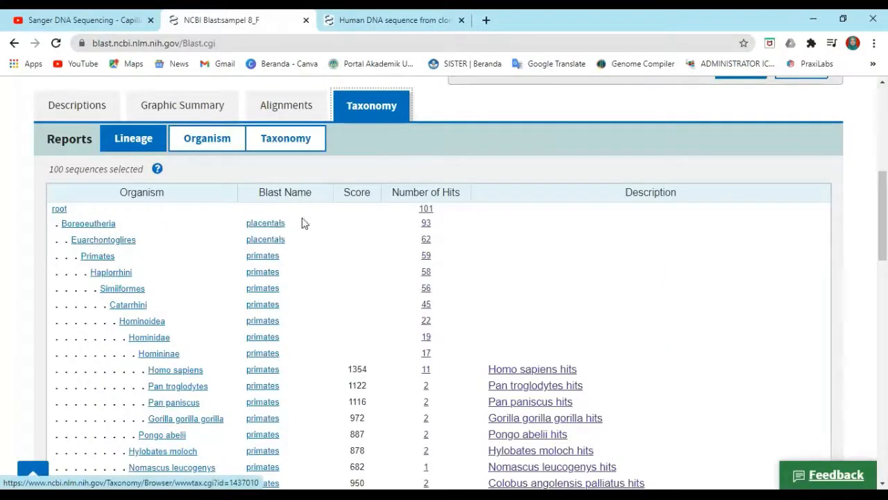
Examine the Taxonomy lineage report listing each organism's BLAST name, score and number of hits
scroll(373, 229, down, 1)
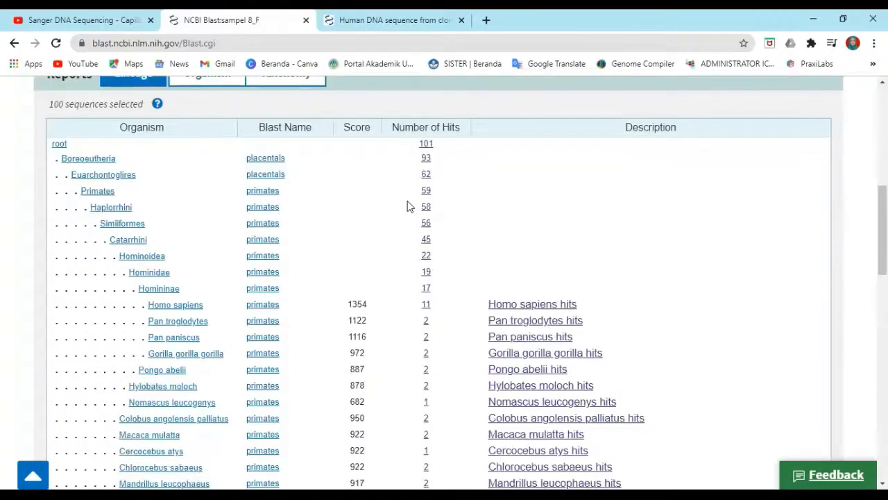
scroll(486, 236, down, 1)
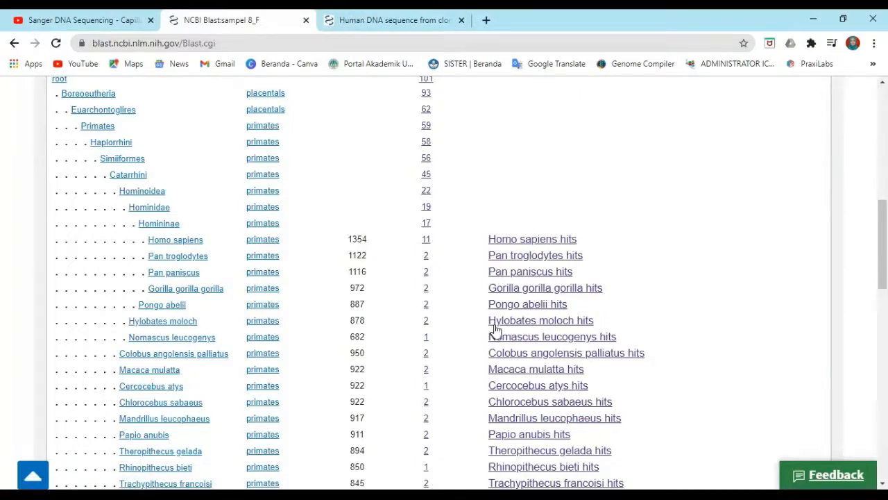
scroll(494, 331, down, 2)
scroll(494, 326, down, 2)
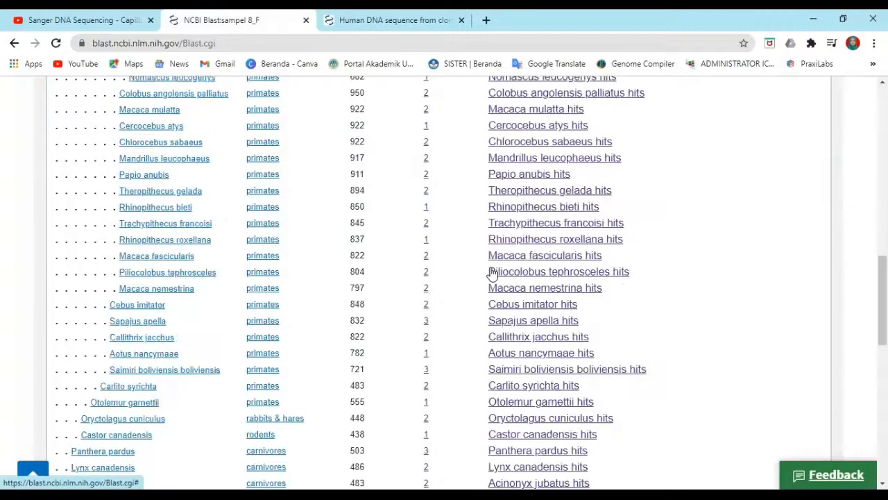
scroll(468, 268, up, 4)
scroll(430, 264, up, 3)
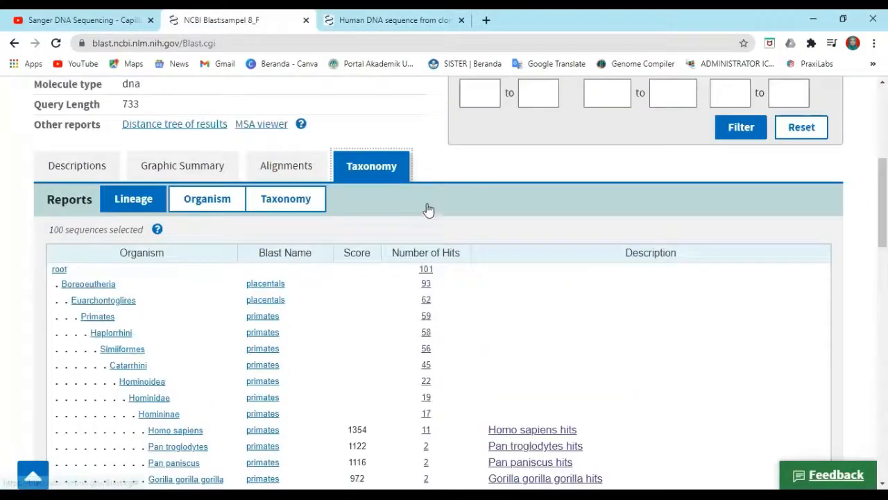
scroll(428, 209, down, 1)
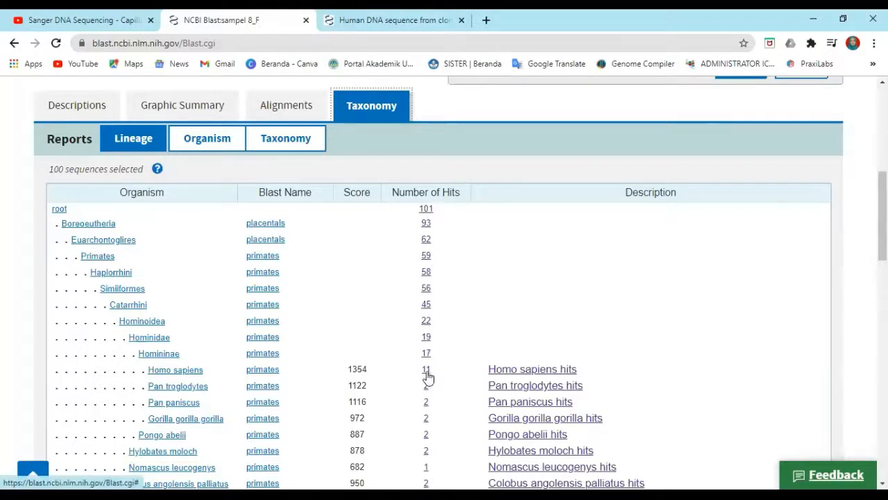
scroll(426, 392, down, 1)
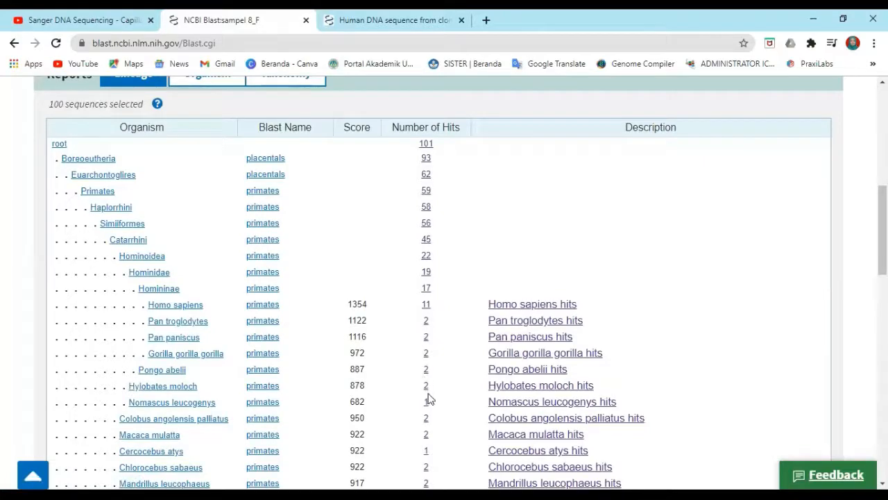
scroll(427, 396, down, 3)
scroll(427, 396, down, 6)
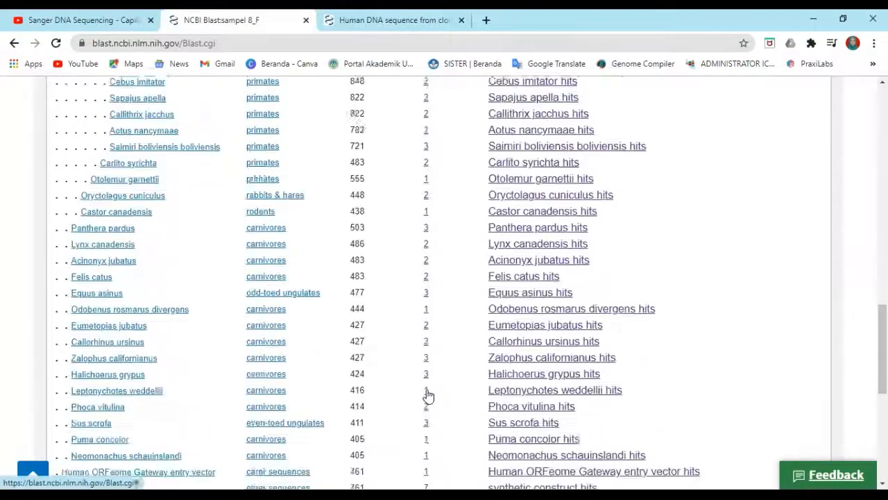
scroll(401, 280, up, 15)
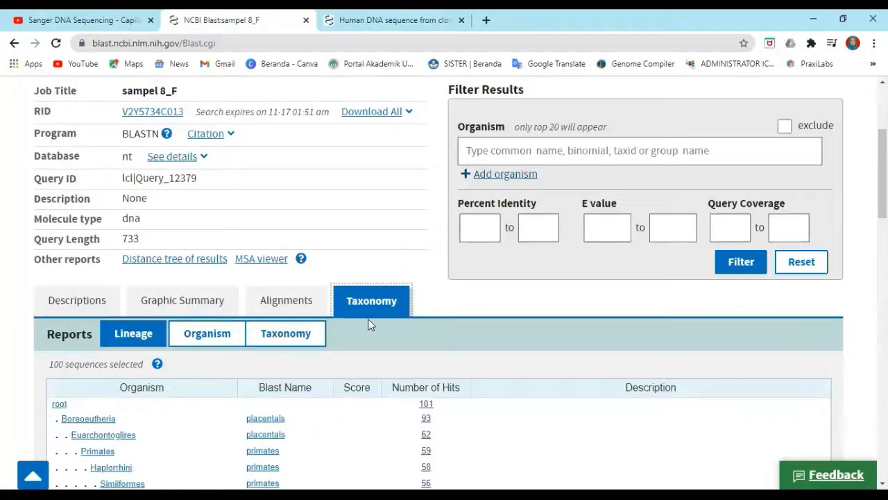
Switch to the Descriptions tab and review the list of sequences producing significant alignments
click(78, 303)
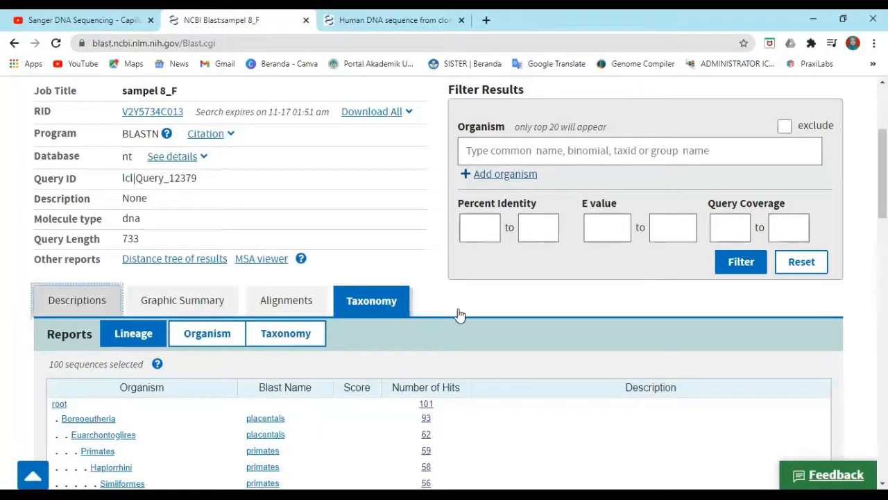
scroll(482, 308, down, 3)
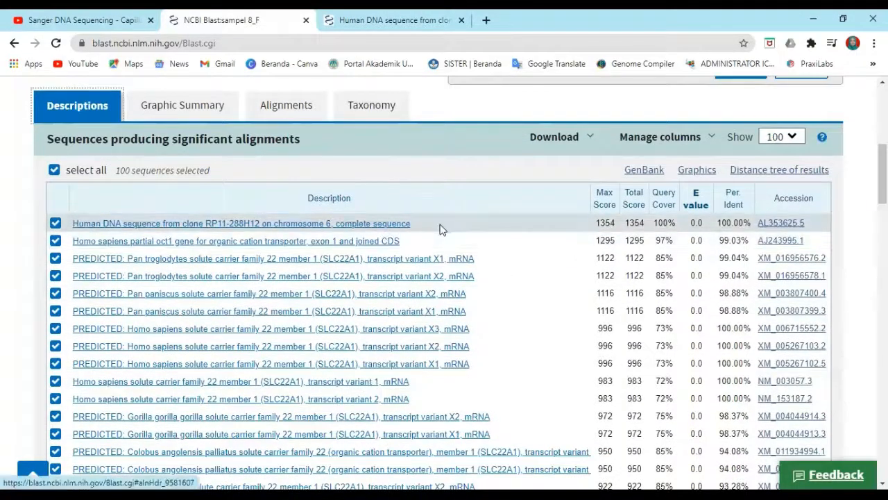
scroll(505, 234, down, 1)
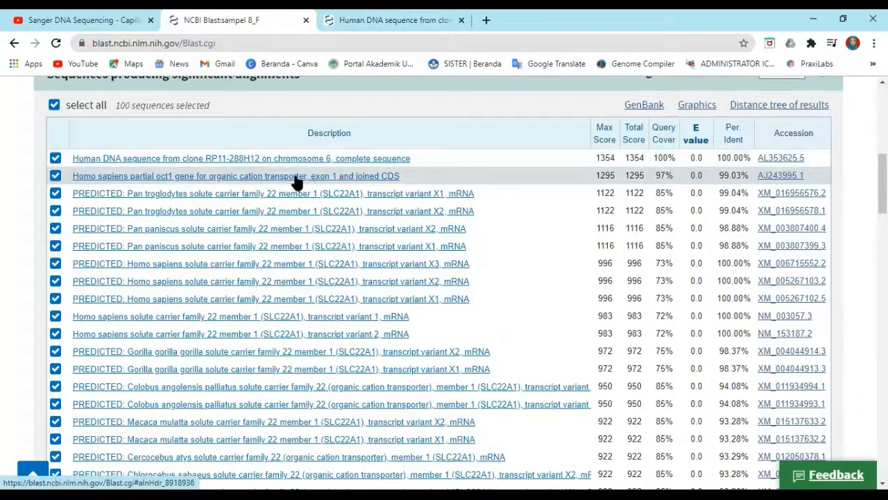
scroll(343, 173, down, 5)
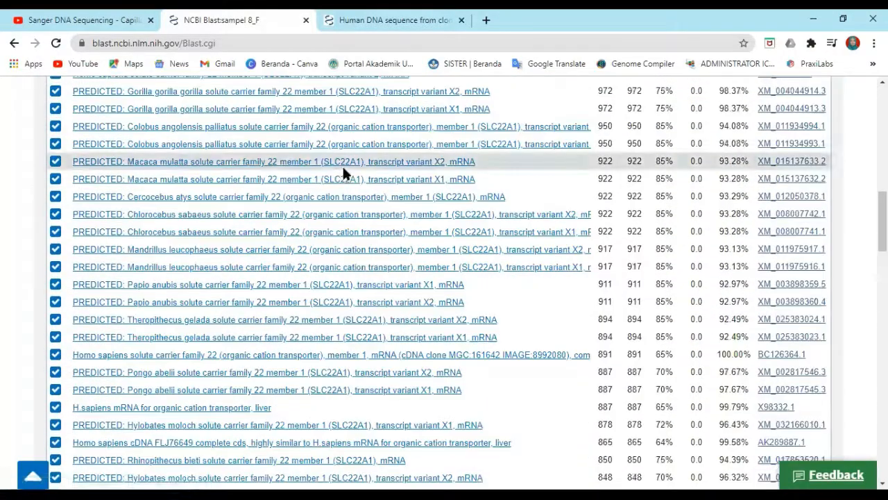
scroll(342, 173, down, 1)
scroll(342, 173, down, 1)
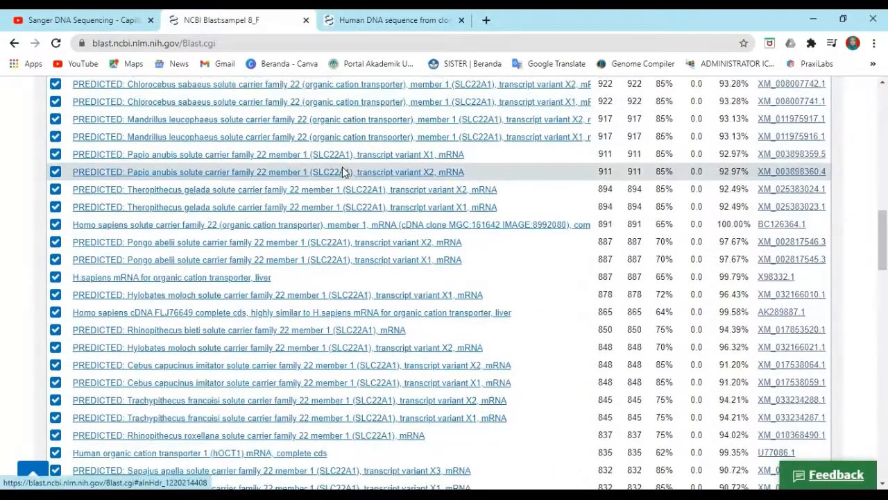
scroll(342, 173, up, 7)
scroll(344, 165, up, 5)
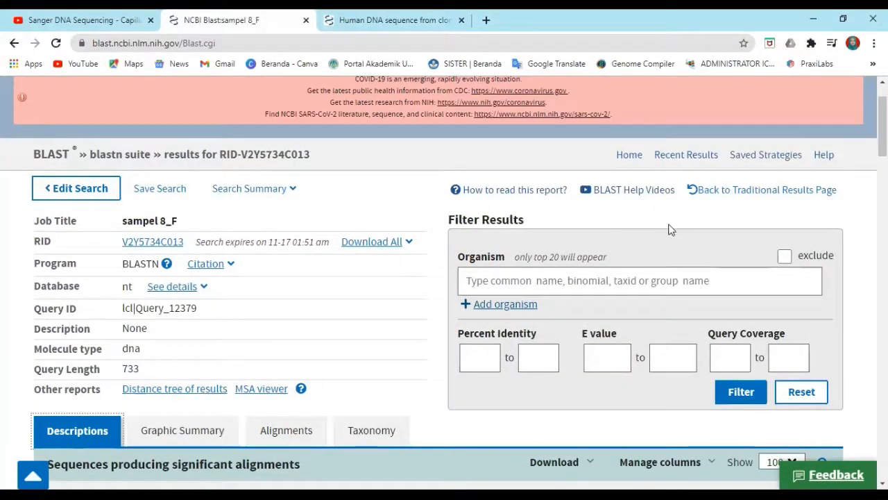
scroll(670, 229, up, 1)
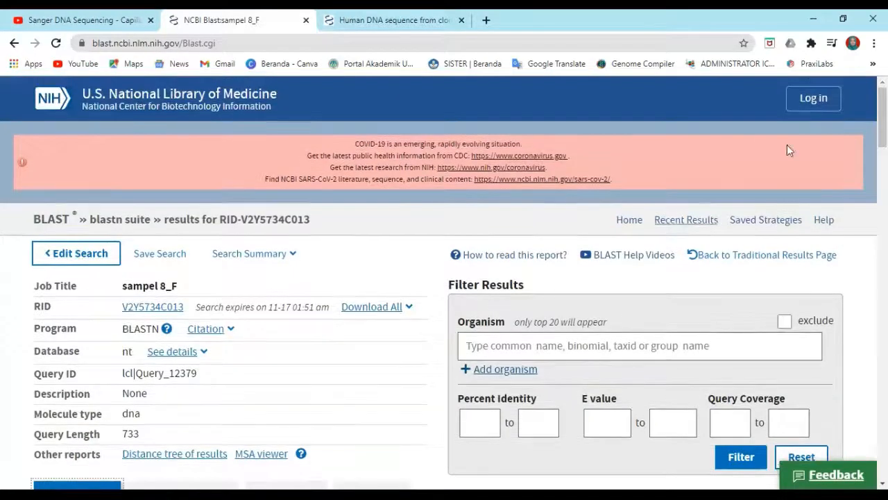